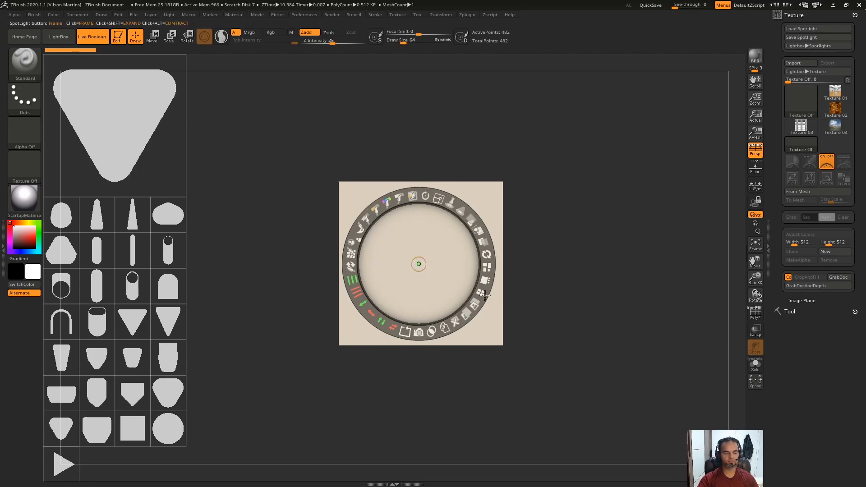
Capture the Spotlight dial area, draw freehand marks over its tools, and close the capture
key(Print)
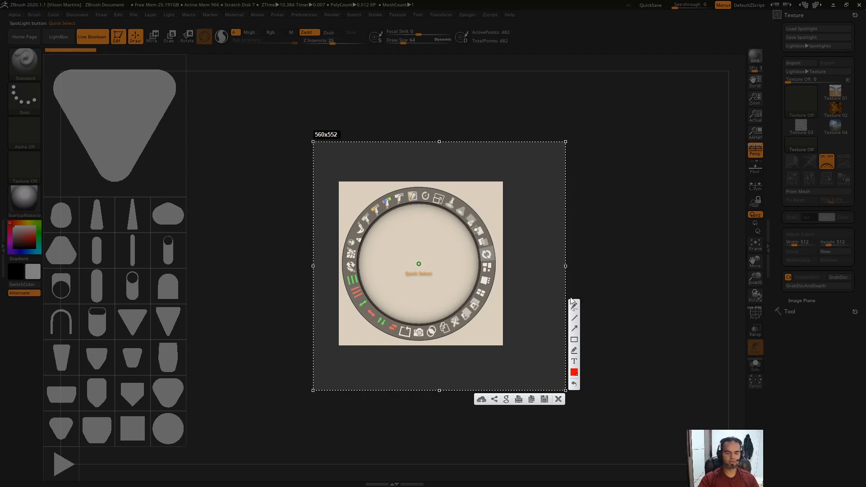
drag(436, 318, 434, 321)
drag(368, 220, 377, 225)
drag(422, 198, 429, 199)
key(Escape)
Place the rounded triangle from the Spotlight shapes over the cube in the middle of the canvas
key(shift+z)
key(shift+z)
drag(419, 263, 258, 313)
drag(133, 120, 450, 311)
Adjust the Spotlight Fade until the shapes are fully opaque white, with the dial moved clear of the triangle for comparison
drag(470, 246, 486, 294)
drag(483, 277, 492, 236)
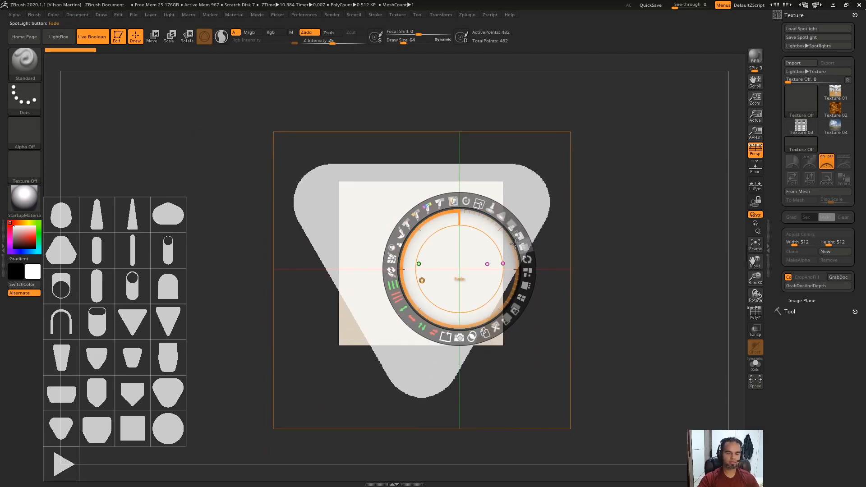
drag(459, 269, 607, 198)
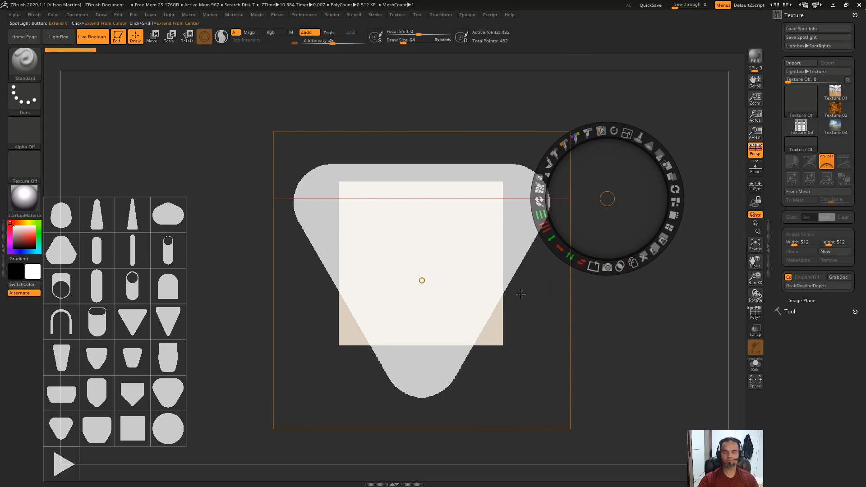
click(469, 260)
drag(475, 260, 462, 242)
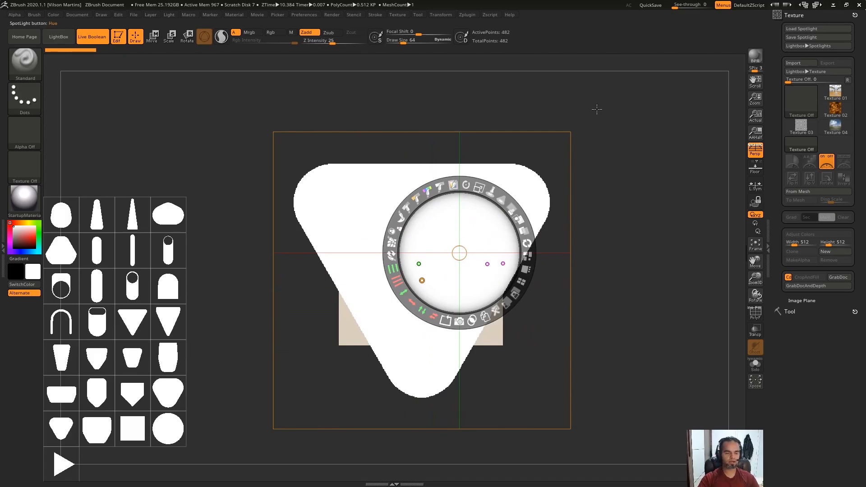
Load the AK_HardSurface_04 Spotlight set and arrange its shapes as a tiled palette beside the canvas
key(shift+z)
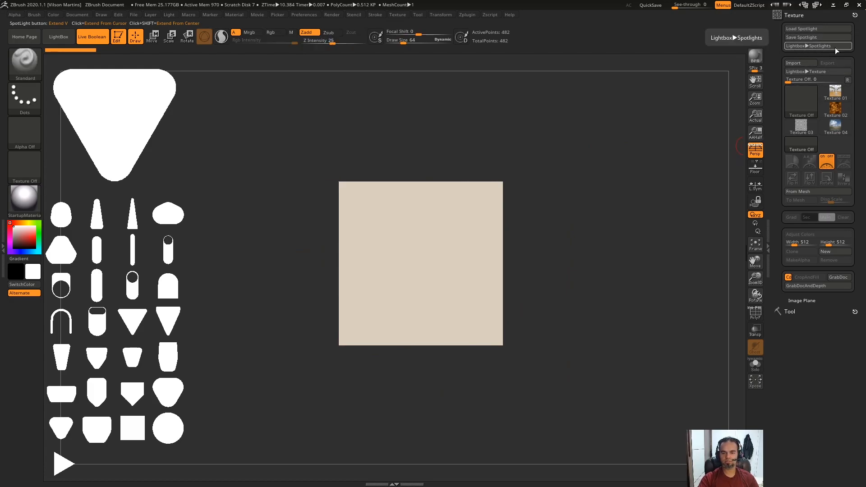
click(819, 46)
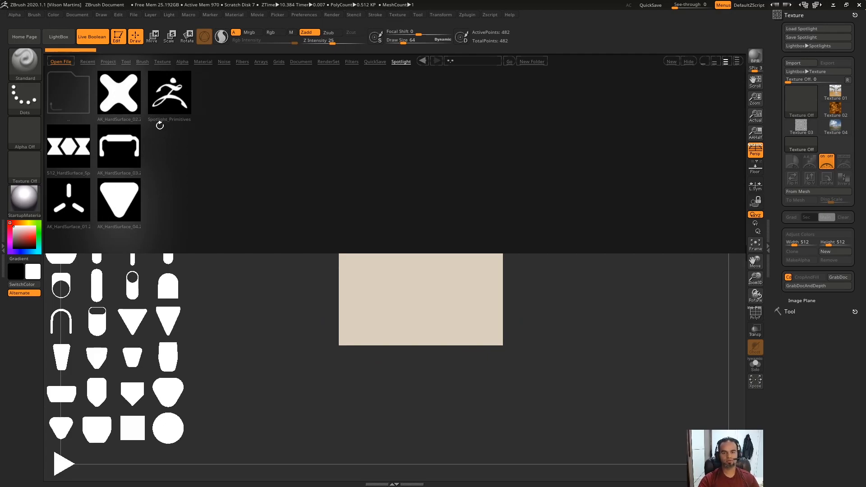
double_click(118, 199)
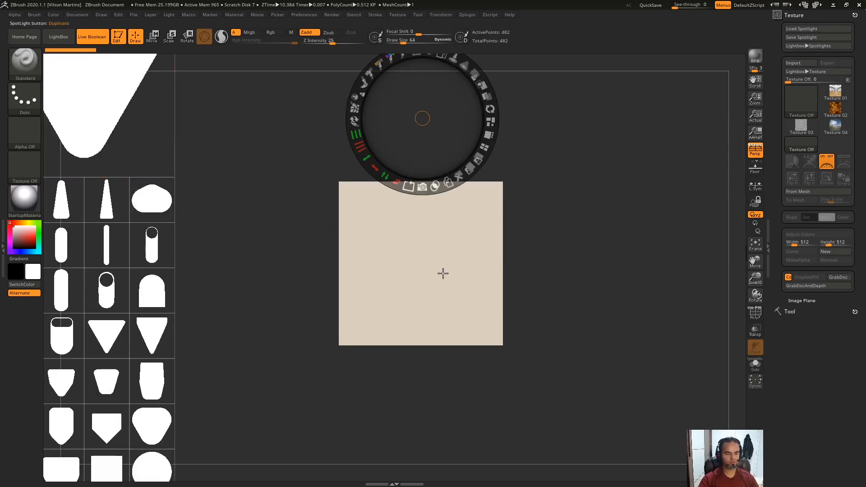
click(476, 168)
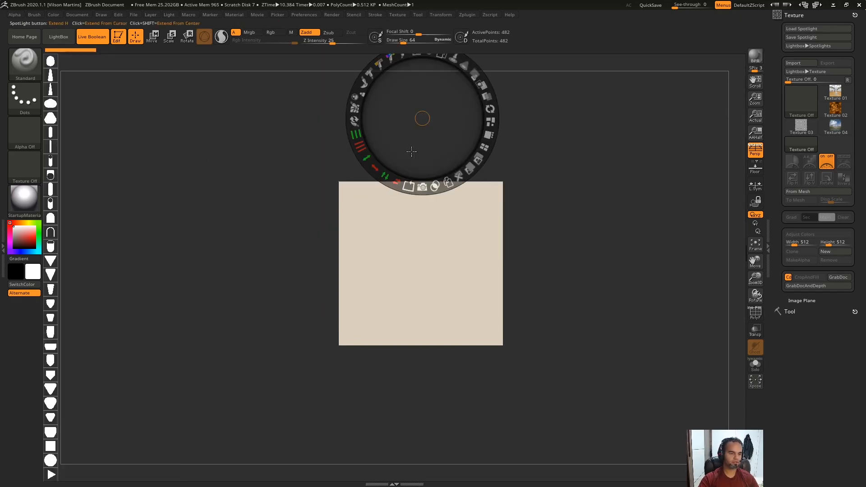
click(488, 135)
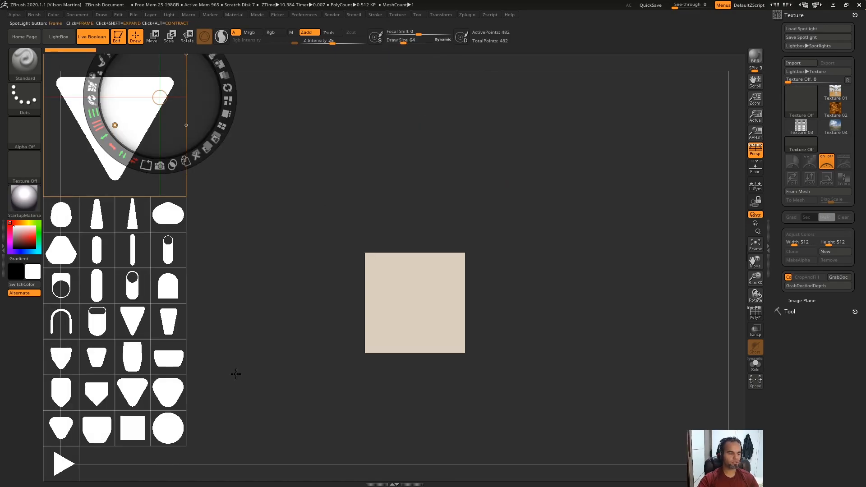
Place the rounded shape with the tapered base in the middle of the canvas and enlarge it
click(479, 195)
click(97, 428)
drag(97, 428, 437, 248)
drag(451, 183, 470, 222)
Hide the Spotlight shapes and expand the Tool palette far enough to show the Subtool list
key(z)
key(shift+z)
drag(591, 197, 637, 160)
click(803, 312)
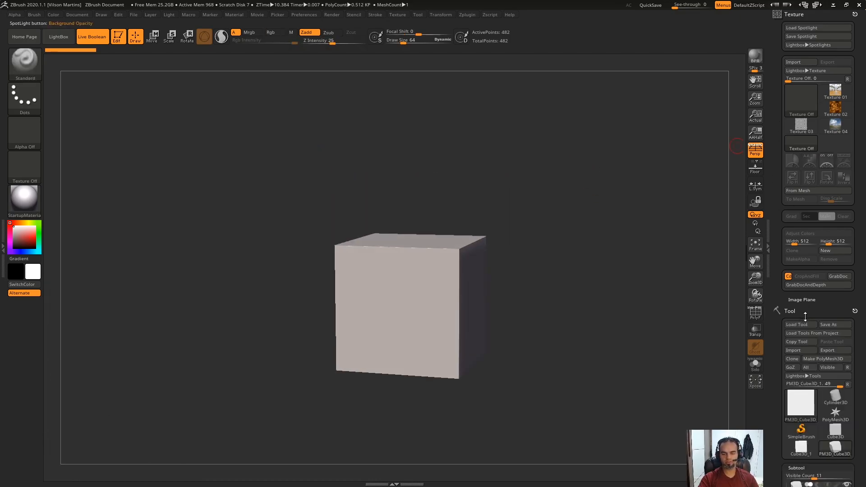
scroll(775, 265, down, 2)
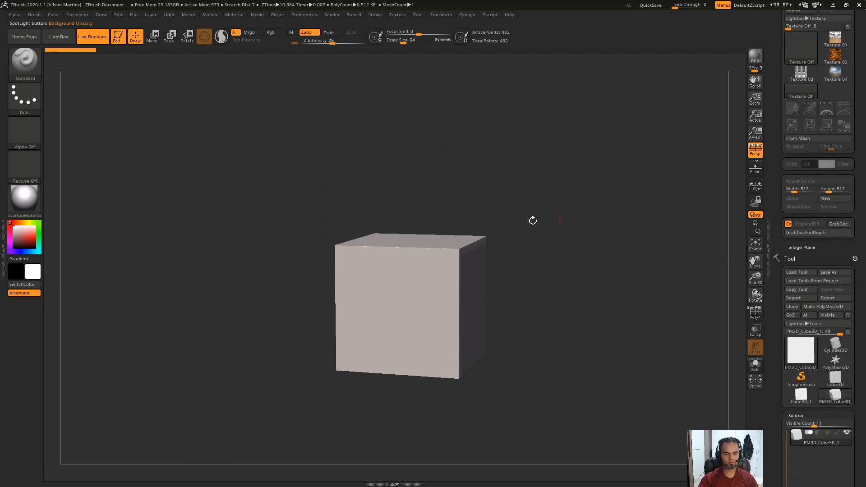
With perspective off and the cube below the tapered shape in front view, convert the shape into a mesh subtool with Snapshot3D
drag(573, 213, 483, 164)
key(shift+z)
key(z)
drag(592, 140, 602, 193)
drag(663, 198, 594, 191)
key(shift+z)
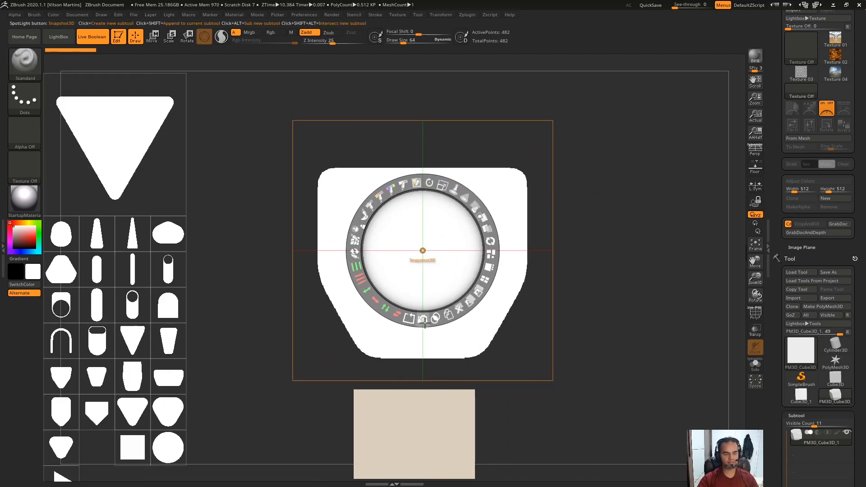
key(Print)
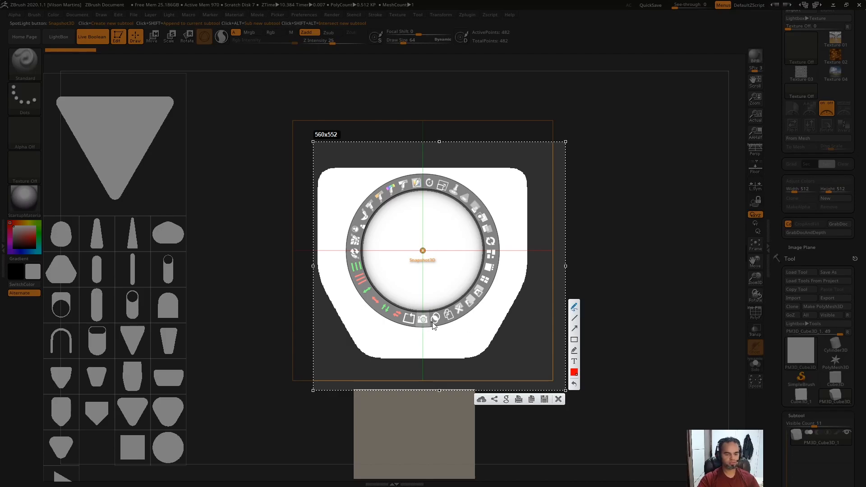
key(ctrl+c)
click(438, 310)
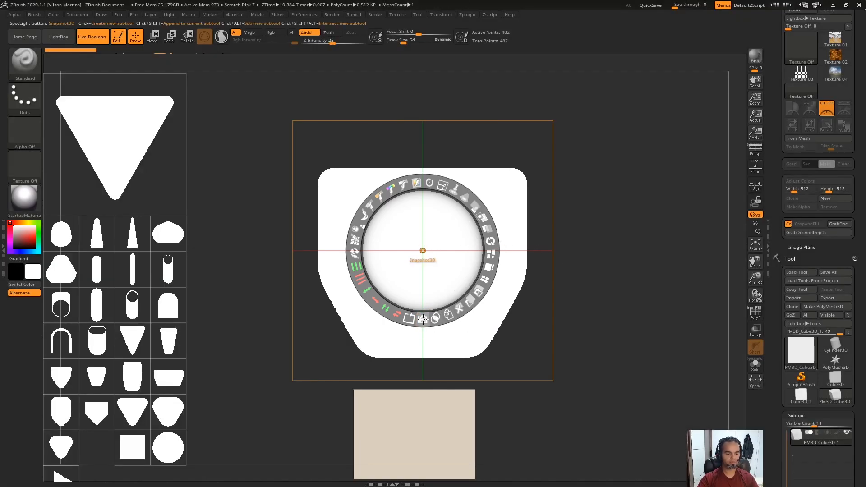
key(shift+z)
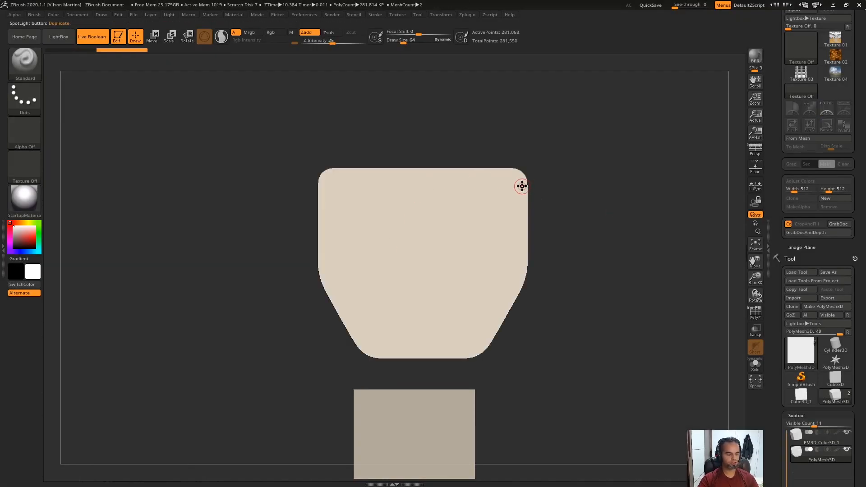
Compare the new mesh with the Spotlight shape from front and side, toggling Spotlight visibility
key(shift+z)
key(shift+z)
drag(616, 179, 578, 270)
key(shift+z)
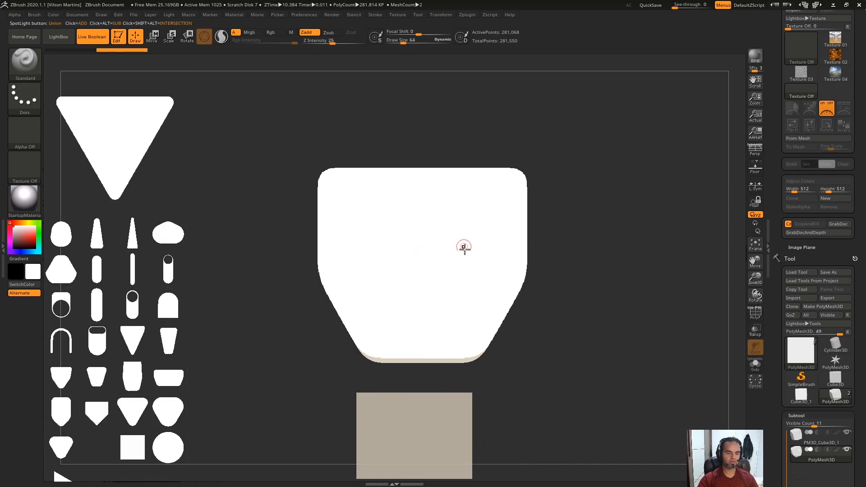
key(shift+z)
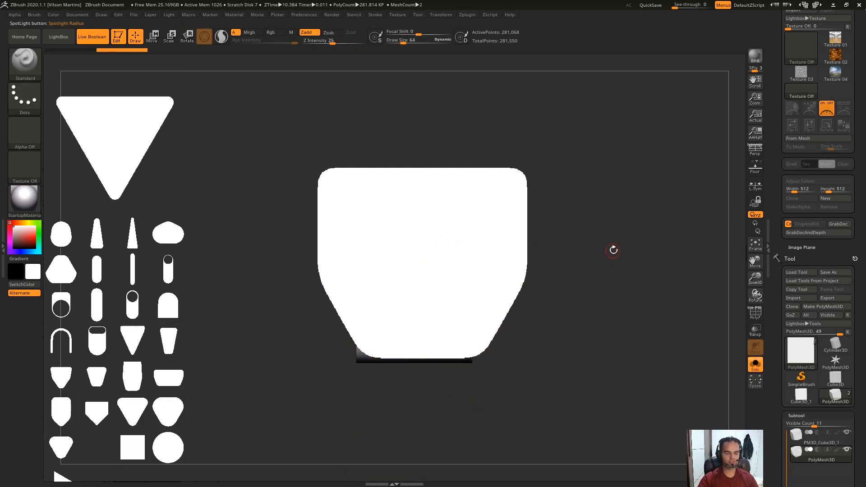
key(shift+z)
Select the PM3D_Cube3D_1 subtool and scale it thinner along its depth axis in side view
alt+drag(591, 326, 595, 185)
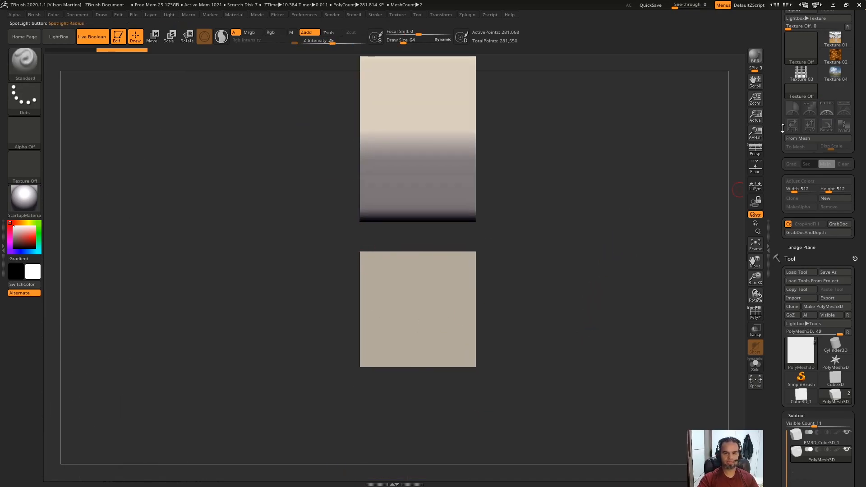
scroll(842, 197, down, 6)
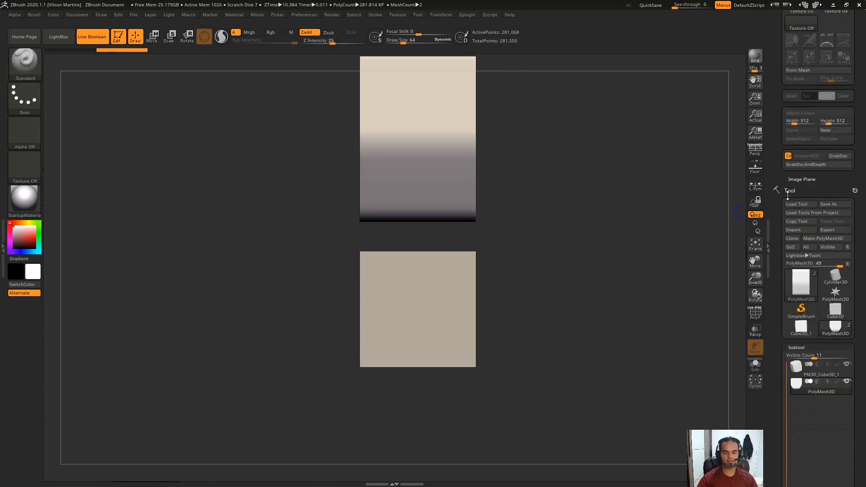
click(819, 165)
key(w)
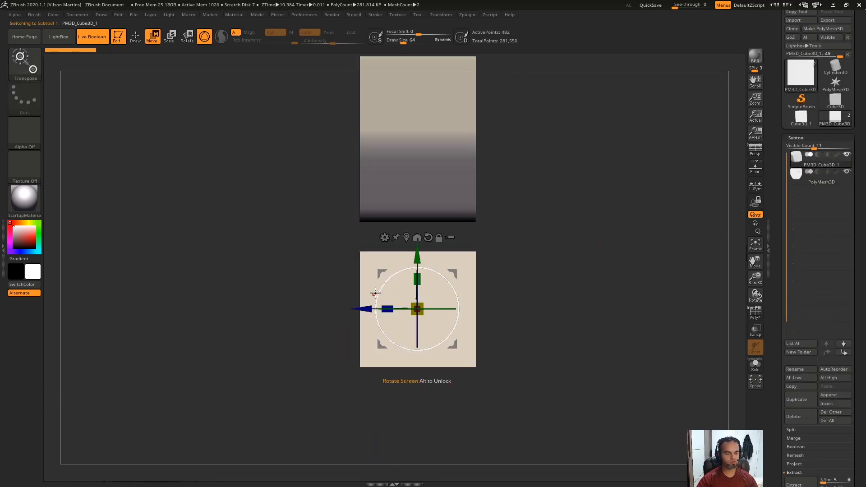
drag(389, 308, 410, 308)
Reposition the tapered shape relative to the first mesh in front view and create a second mesh subtool from it with Snapshot3D
shift+drag(533, 212, 613, 199)
key(shift+z)
drag(631, 229, 763, 230)
key(z)
alt+drag(626, 104, 474, 138)
key(z)
click(527, 251)
drag(527, 251, 508, 259)
click(521, 327)
key(shift+z)
drag(661, 245, 646, 241)
Select the cube subtool and orbit around the model to compare its depth with both snapshot meshes
key(q)
mouse_move(575, 279)
mouse_down()
mouse_move(601, 281)
mouse_move(741, 198)
mouse_up()
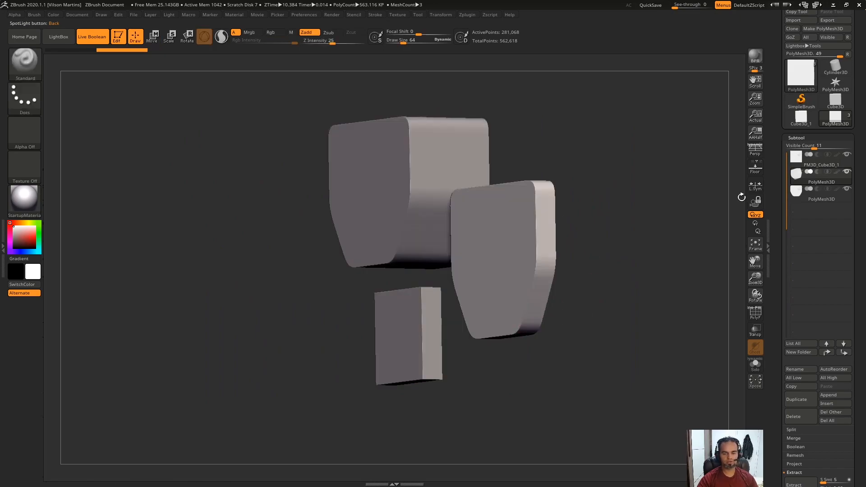
click(813, 163)
drag(604, 188, 448, 231)
click(650, 215)
drag(696, 189, 695, 189)
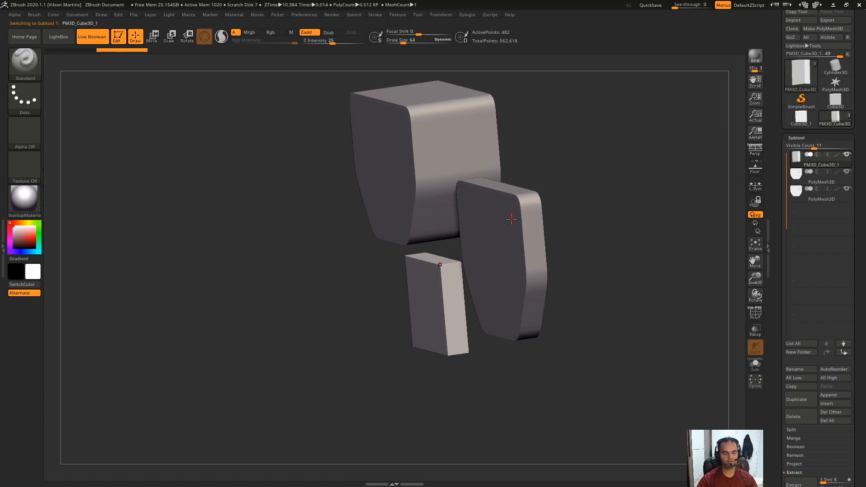
drag(627, 194, 650, 192)
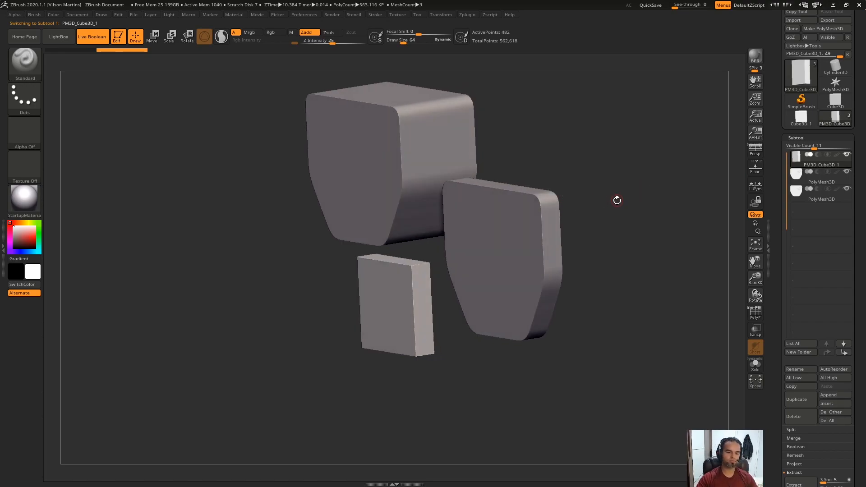
drag(573, 189, 643, 188)
drag(643, 187, 663, 188)
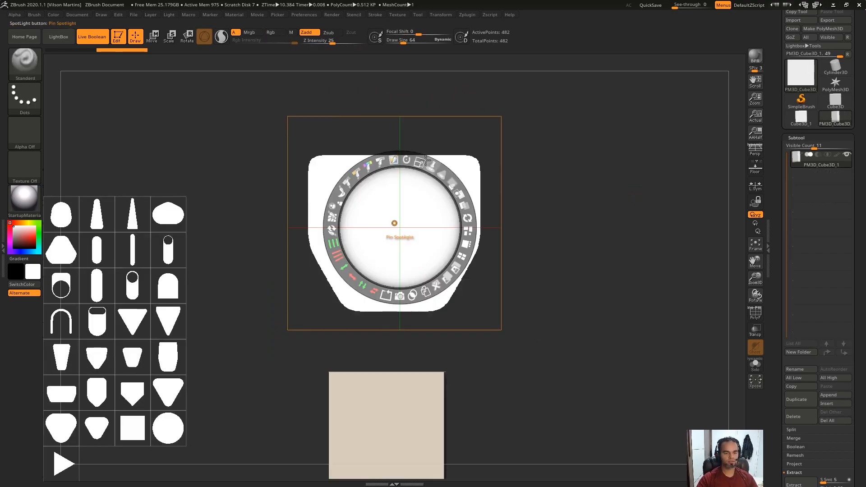
Enlarge the tapered Spotlight shape in the middle of the canvas with the Scale tool
drag(419, 161, 444, 175)
drag(429, 188, 435, 189)
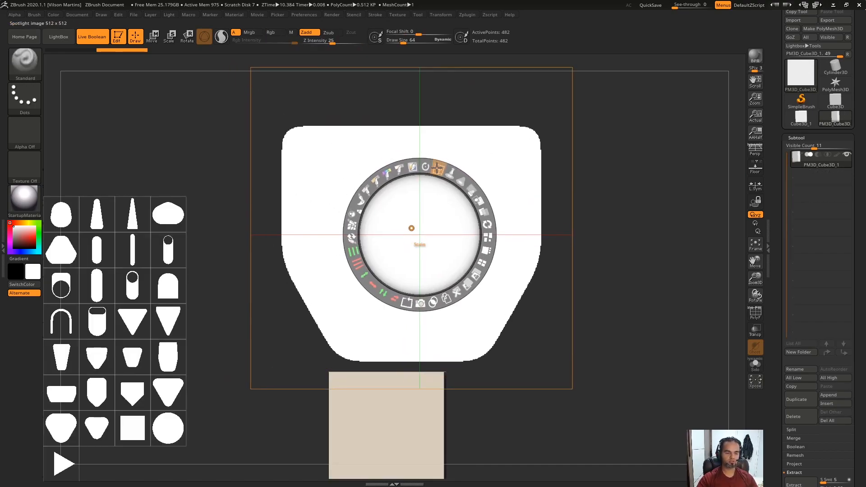
key(shift+z)
key(shift+z)
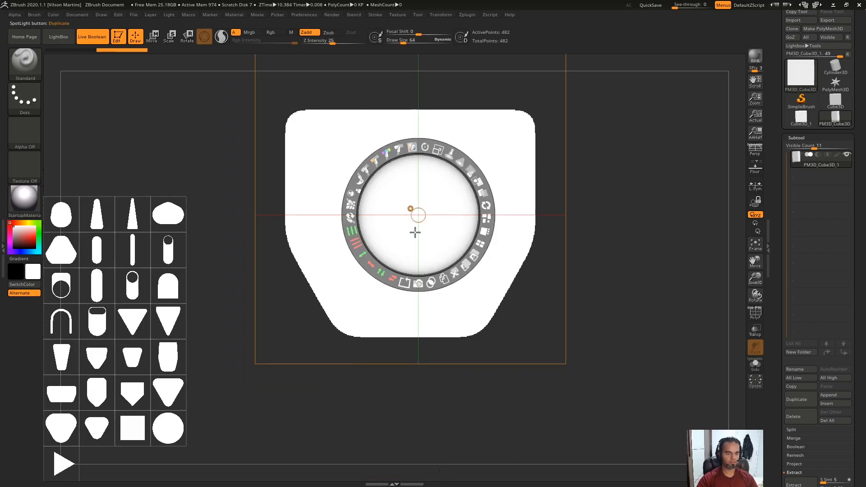
Tile the tapered shape into a five-by-five grid, convert it into a mesh with Snapshot3D, and inspect the result
click(357, 231)
drag(356, 243, 449, 255)
click(443, 313)
key(shift+z)
drag(588, 270, 514, 179)
drag(466, 104, 558, 147)
key(shift+f)
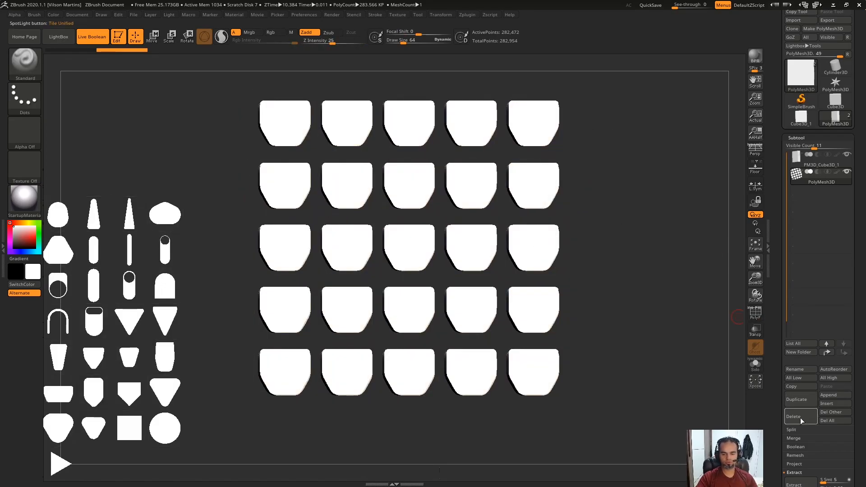
Delete the five-by-five grid mesh subtool
click(801, 421)
click(795, 434)
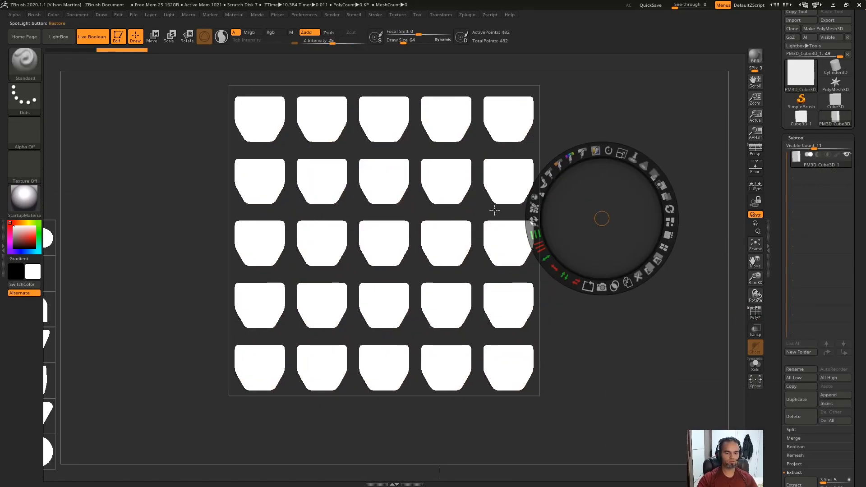
Try varying the tiled shape's repetition with the Spotlight tiling controls, including Tile V
key(z)
key(z)
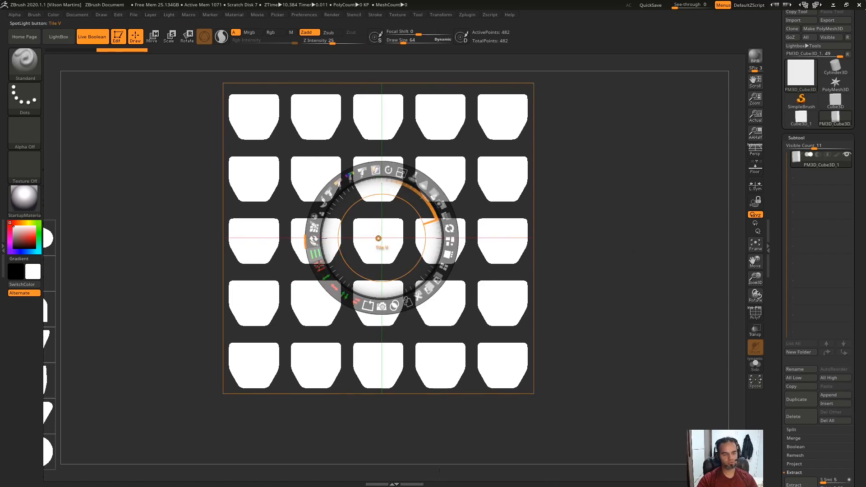
drag(320, 267, 393, 365)
key(z)
key(z)
Return the tiled image to a single tapered shape, centre the dial on it, and enlarge it
click(446, 251)
drag(472, 271, 445, 275)
drag(461, 209, 428, 254)
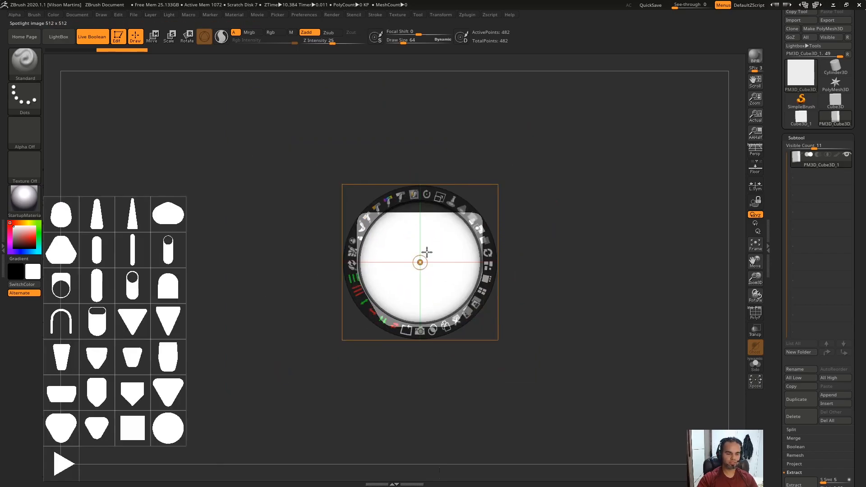
drag(439, 197, 469, 217)
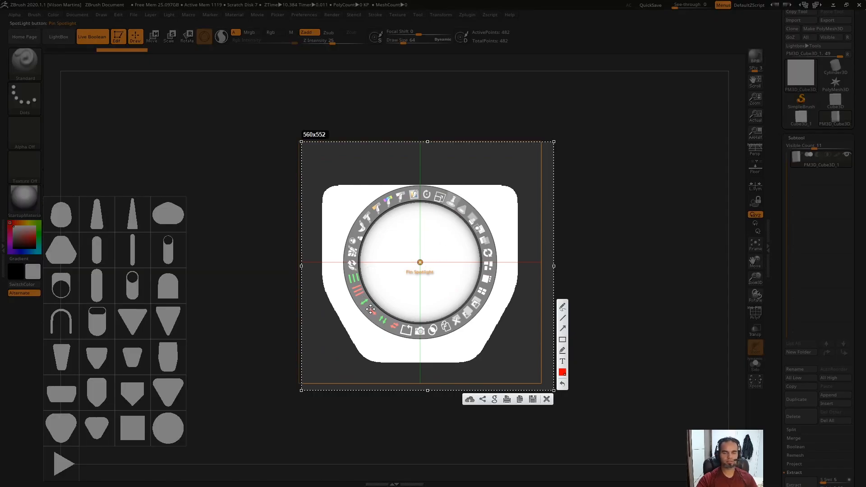
Draw red arrows on a screen capture marking the vertical and horizontal directions from the dial's centre, and discard the capture
drag(421, 199, 417, 313)
click(422, 220)
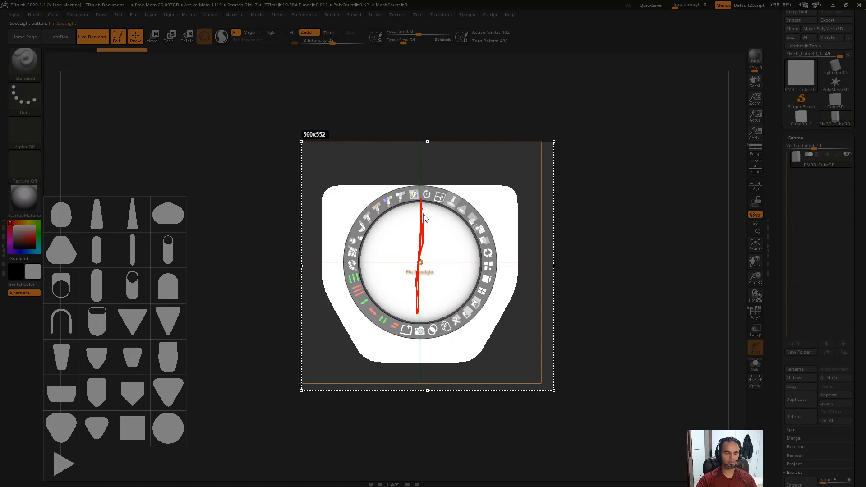
drag(412, 216, 436, 222)
drag(409, 298, 419, 318)
mouse_move(462, 254)
mouse_down()
mouse_move(477, 263)
mouse_move(458, 280)
mouse_up()
drag(382, 250, 377, 293)
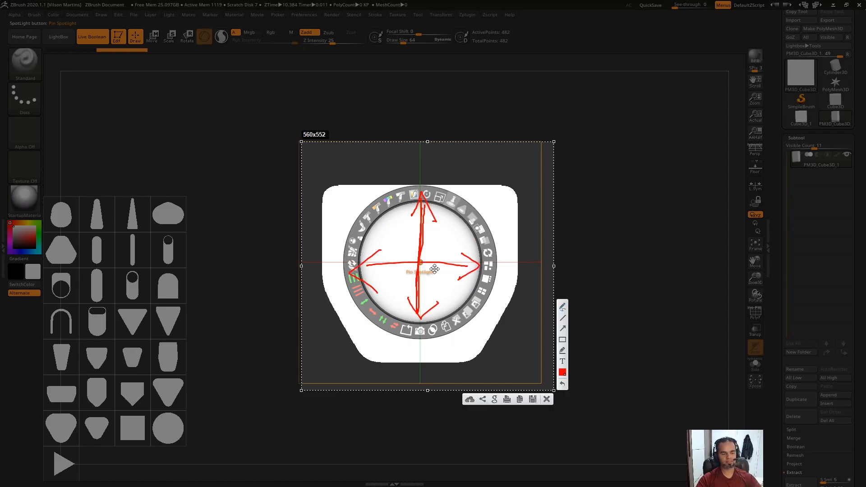
key(Escape)
Extend the tapered shape vertically from the centred dial into a tall, narrow outline
drag(363, 304, 428, 197)
mouse_move(373, 317)
mouse_down()
mouse_move(396, 329)
mouse_move(378, 328)
mouse_move(353, 280)
mouse_move(363, 321)
mouse_up()
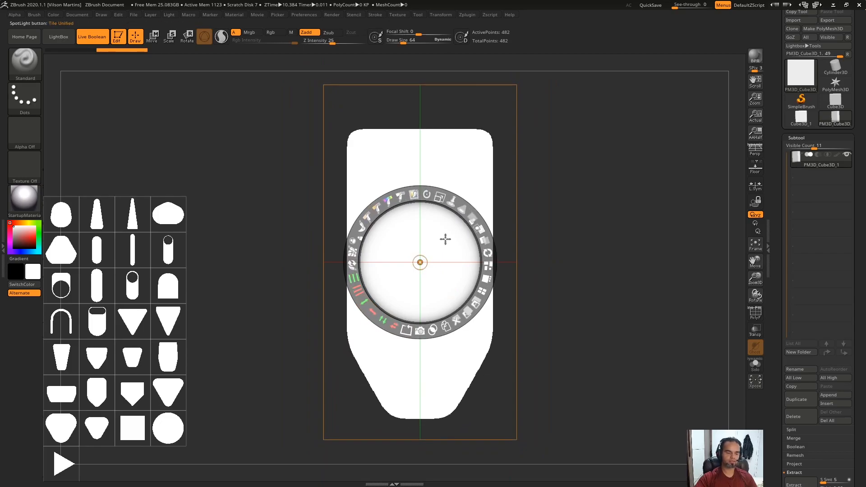
Move the dial to off-centre points of the shape and try extending the outline from those positions
drag(431, 264, 480, 205)
drag(422, 256, 473, 127)
drag(404, 162, 403, 159)
drag(470, 130, 413, 288)
drag(431, 223, 387, 233)
drag(415, 290, 397, 366)
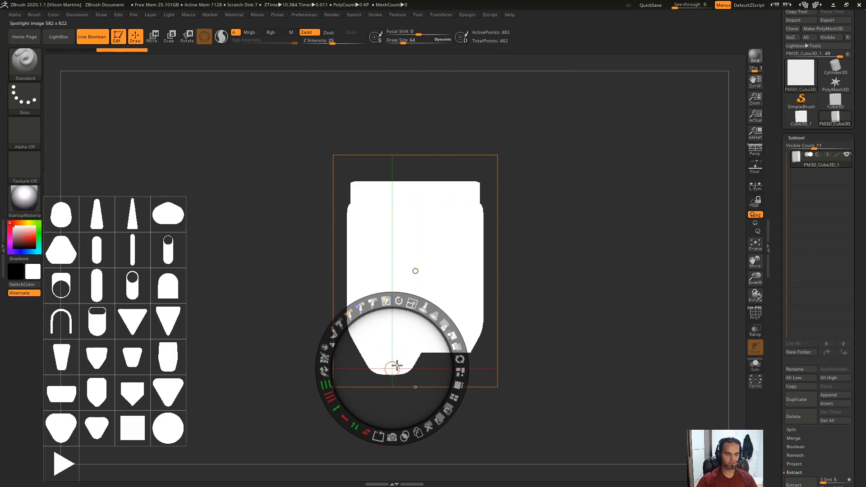
Extend the outline's lower tip downward, centre the dial on the shape, and create a new subtool from it with Snapshot3D
drag(330, 400, 328, 394)
drag(401, 362, 418, 269)
click(414, 342)
key(shift+z)
drag(602, 201, 615, 183)
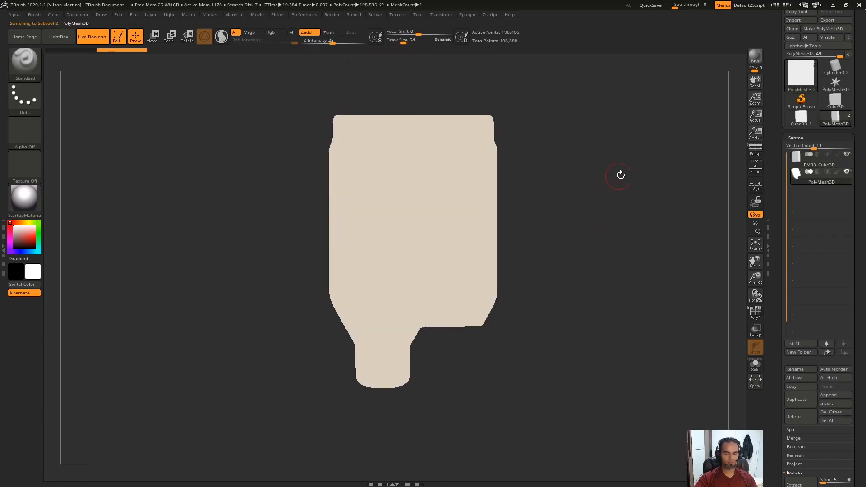
Bring Spotlight back and move the large outline aside, clear of the body mesh
key(shift+z)
key(shift+z)
key(shift+z)
key(shift+z)
key(shift+z)
click(97, 321)
drag(452, 185, 682, 152)
Scale and place the rounded shape with the slot cut-out over the body's lower tab, and snapshot it as a new subtool
drag(590, 193, 366, 267)
drag(386, 201, 391, 221)
drag(367, 265, 416, 135)
click(366, 263)
drag(363, 270, 401, 328)
drag(391, 276, 379, 413)
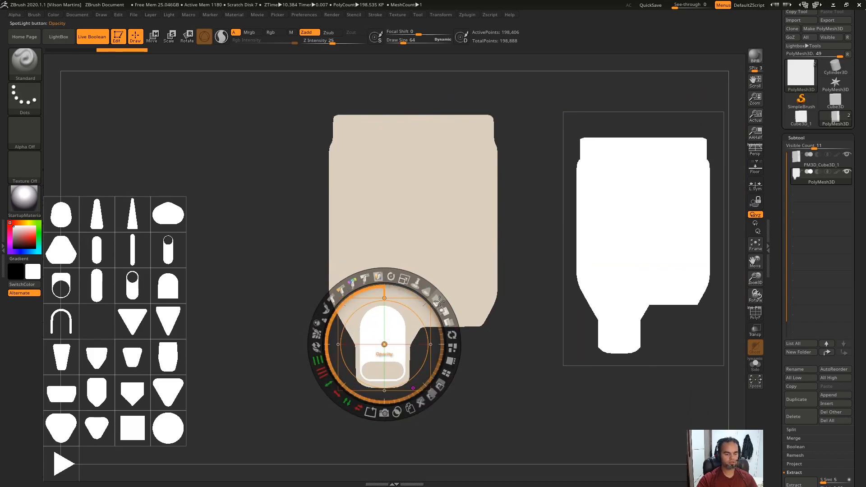
click(386, 415)
key(shift+z)
drag(496, 419, 427, 419)
alt+drag(485, 395, 545, 378)
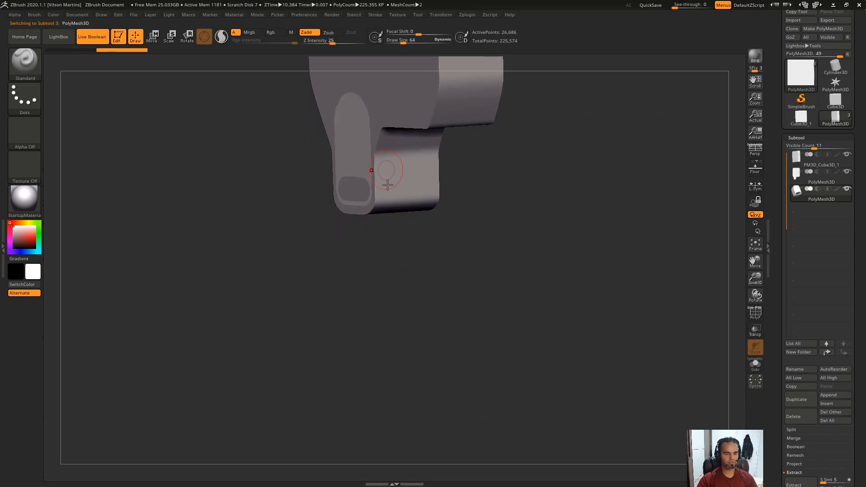
Set the new rounded-shape subtool to subtract from the body in the Live Boolean preview
alt+right_drag(387, 185, 390, 320)
click(814, 182)
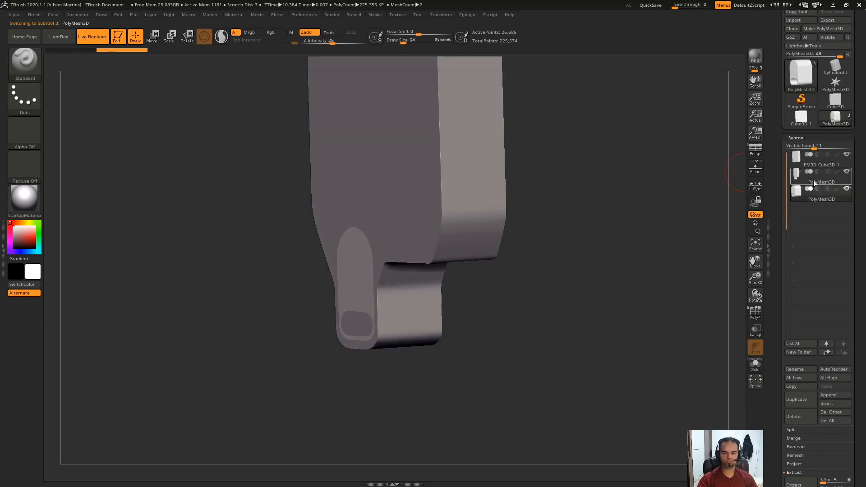
click(335, 16)
click(370, 113)
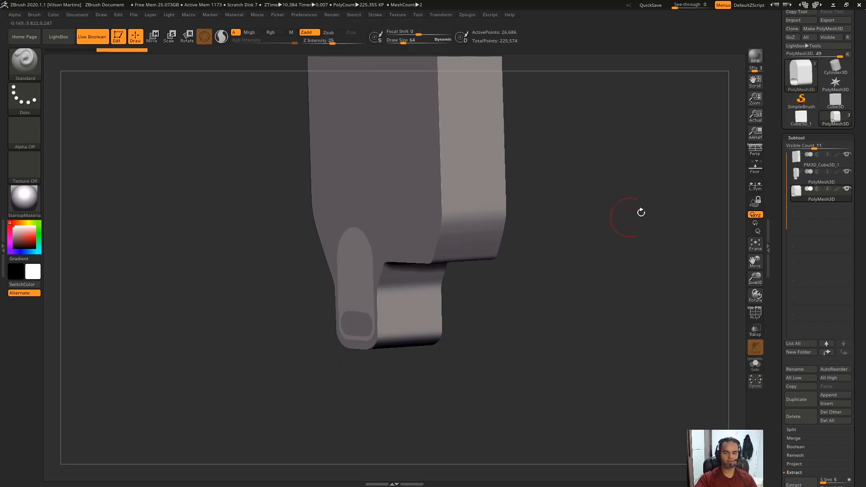
click(818, 189)
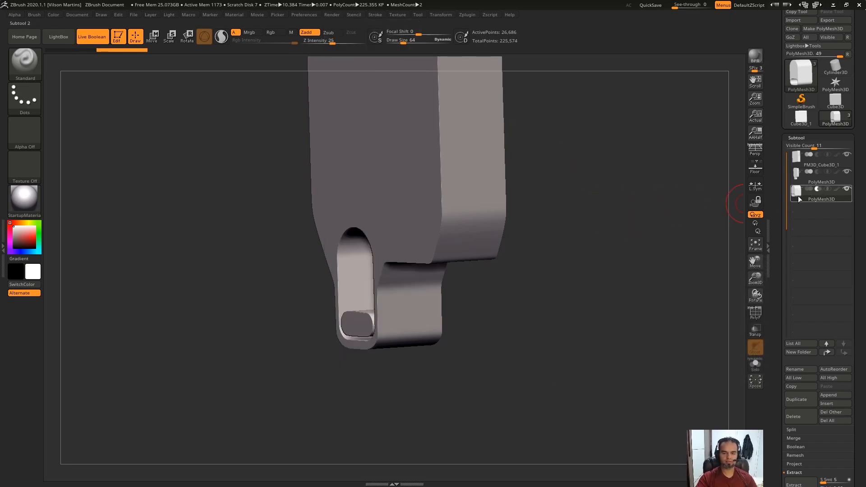
Move the subtracting rounded shape forward along its depth axis so it cuts only a recess into the lower tab
drag(494, 307, 534, 299)
key(w)
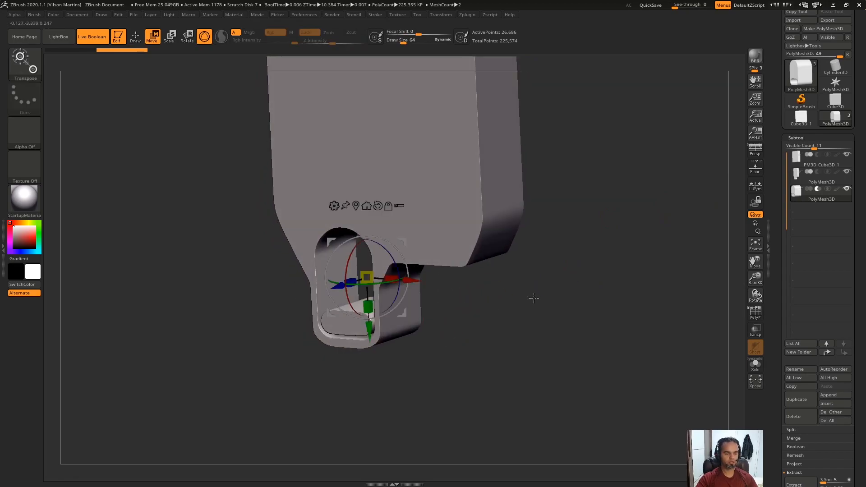
key(ctrl+shift+s)
drag(336, 289, 333, 290)
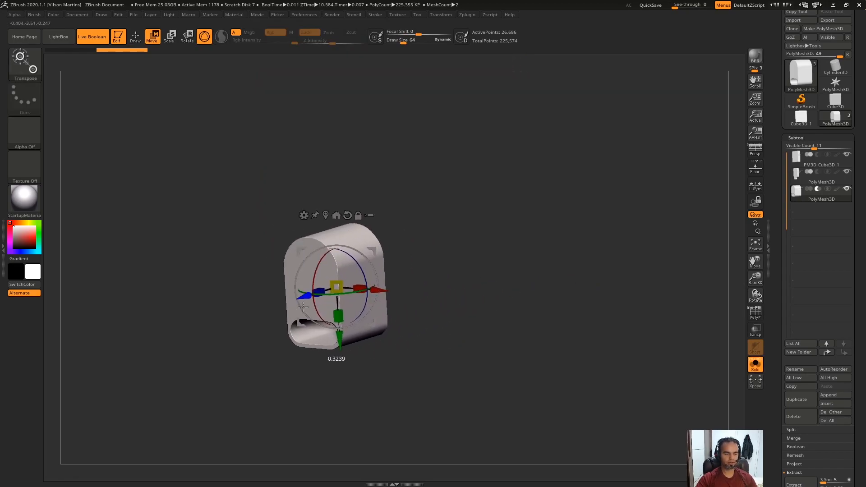
key(ctrl+shift+s)
drag(296, 319, 334, 283)
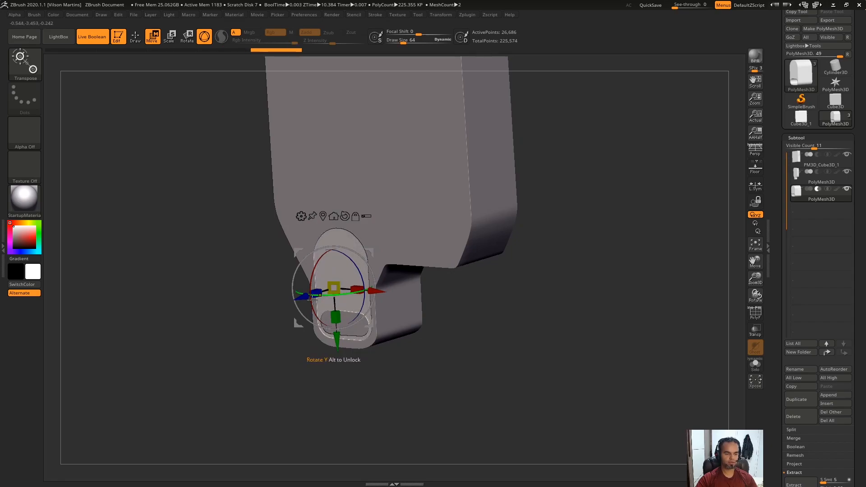
key(q)
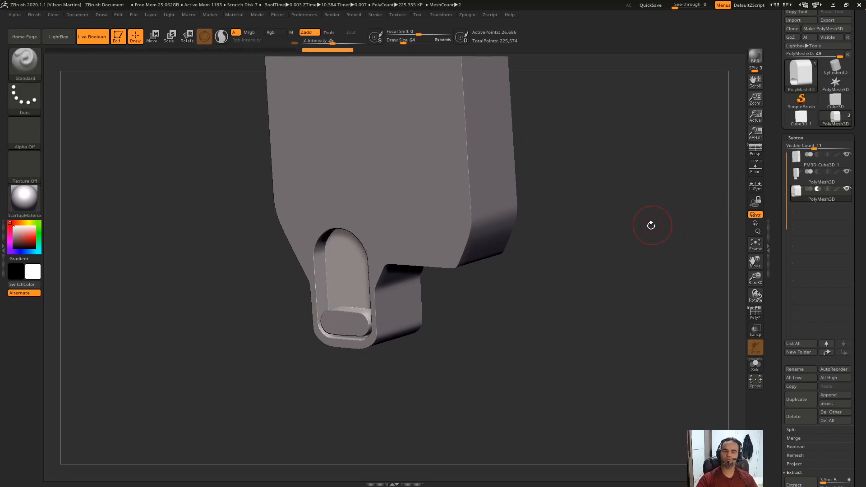
Readjust the rounded cutter's depth in the lower tab along the Z axis, and return to a straight front view
drag(614, 239, 464, 326)
key(w)
drag(356, 293, 361, 271)
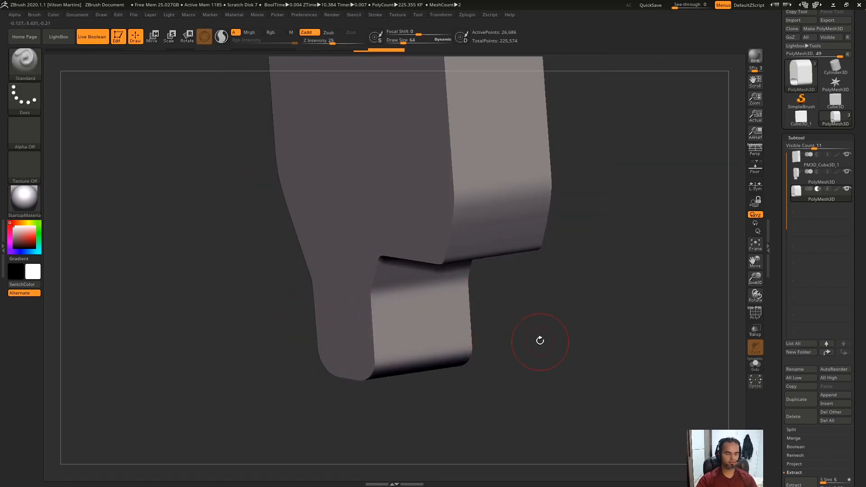
drag(300, 293, 283, 301)
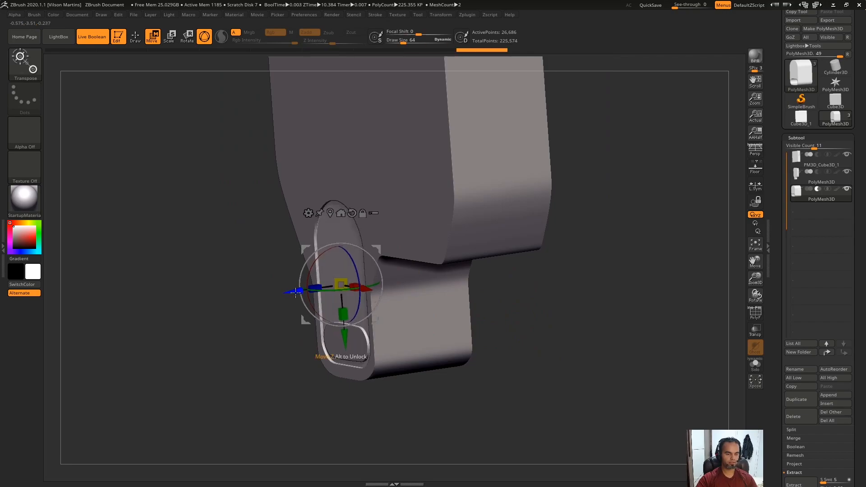
key(q)
shift+drag(437, 303, 585, 295)
alt+drag(557, 209, 570, 287)
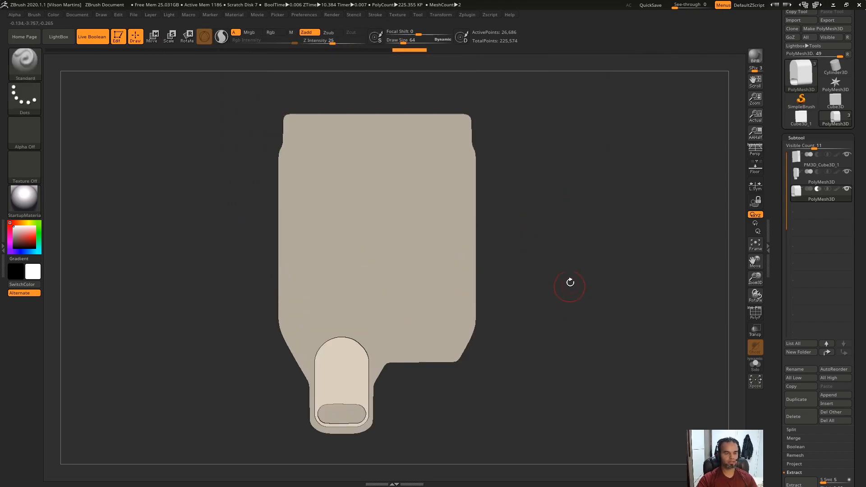
Show Spotlight and move the rounded cut-out shape up from the lower tab onto the middle of the body
key(shift+z)
key(z)
drag(397, 333, 400, 262)
key(z)
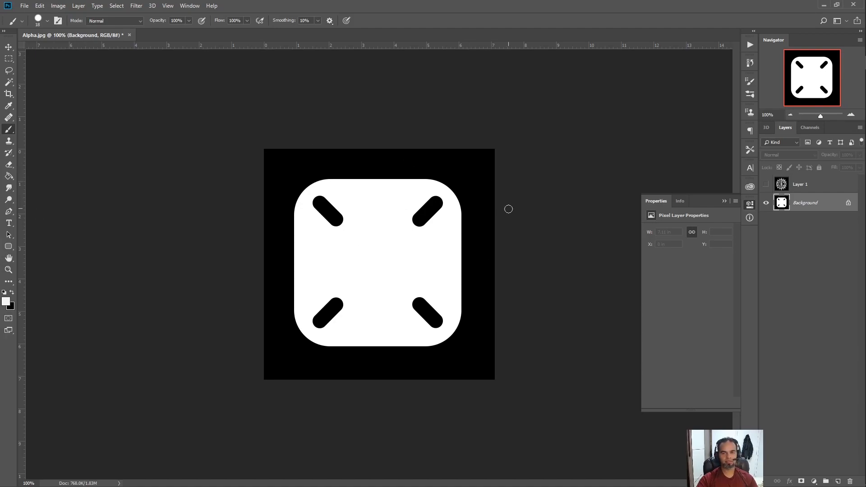
Switch to Photoshop, brush a test stroke across the white rounded square in Alpha.jpg, and undo the stroke
drag(421, 184, 397, 241)
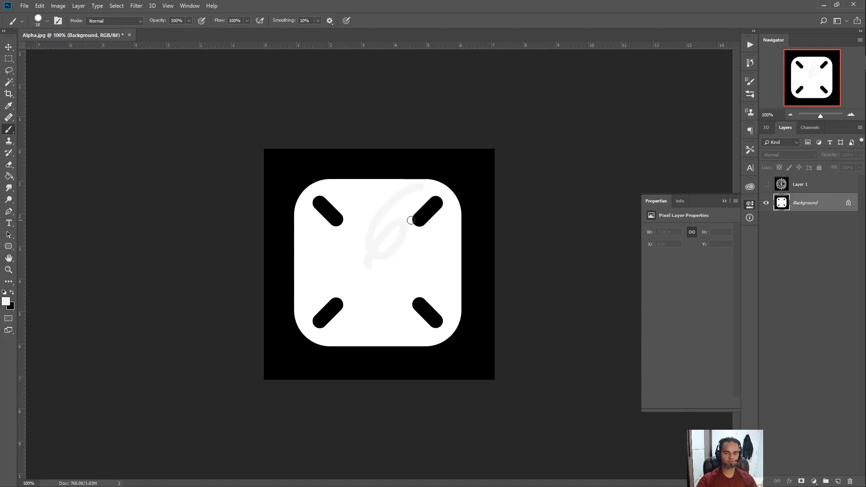
key(ctrl+z)
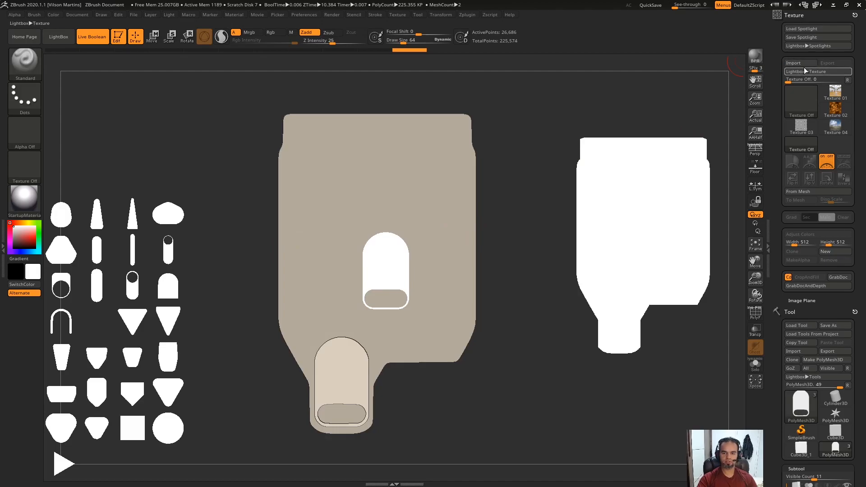
Switch back to ZBrush, import the AlphaPNG texture, add it to Spotlight, and scale it down centred over the body
click(805, 67)
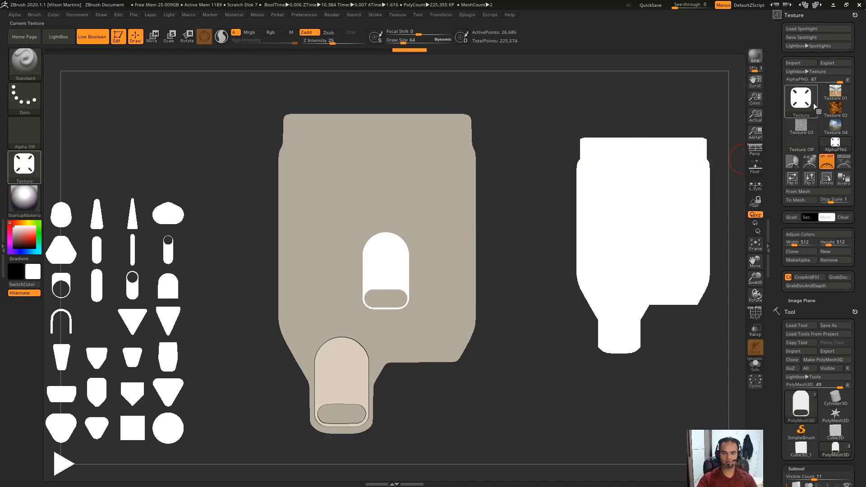
click(846, 165)
drag(129, 121, 443, 248)
drag(463, 183, 489, 282)
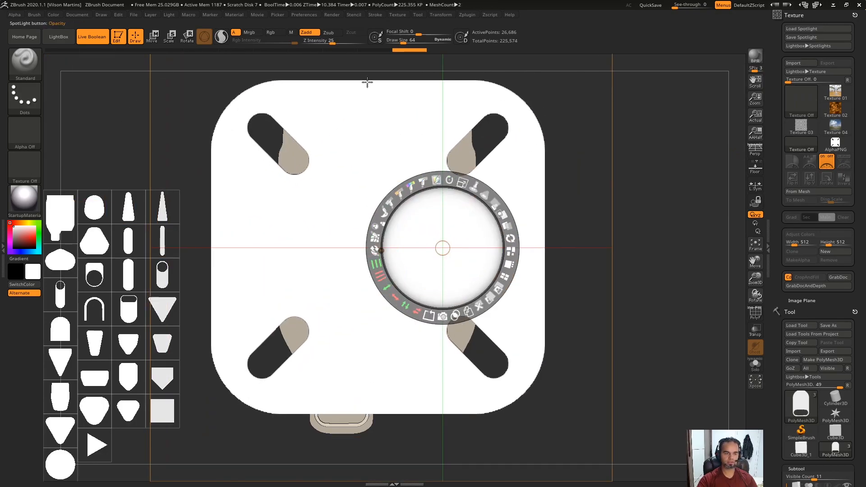
drag(483, 185, 412, 239)
click(381, 242)
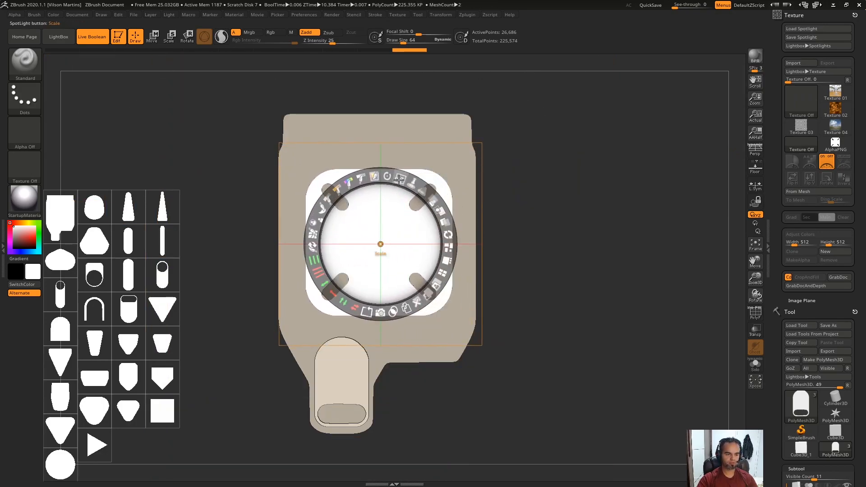
Extend the rounded square with corner slots vertically into a tall plate, and snapshot it as a new subtool
drag(323, 283, 400, 197)
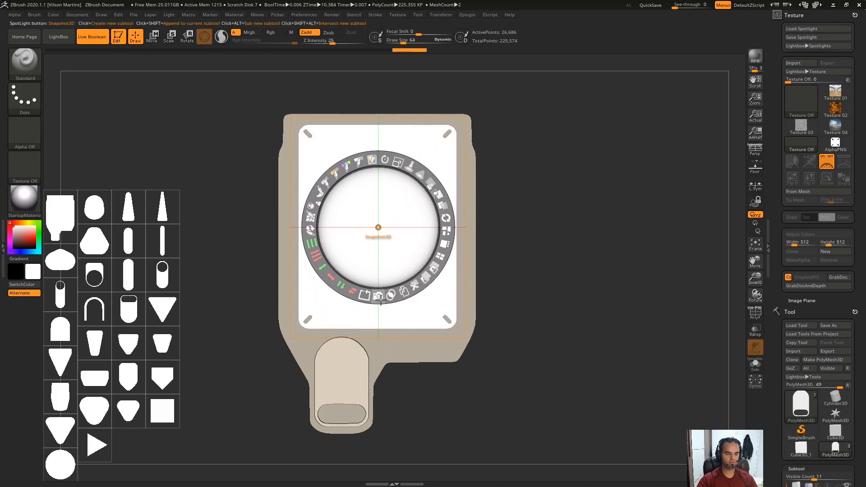
click(380, 300)
drag(549, 247, 423, 233)
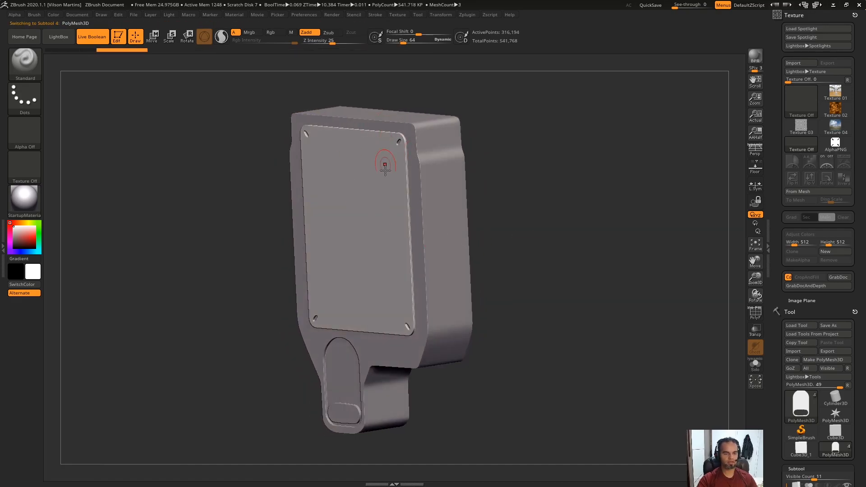
Set the plate subtool to subtract from the body in the Live Boolean preview
scroll(782, 287, down, 8)
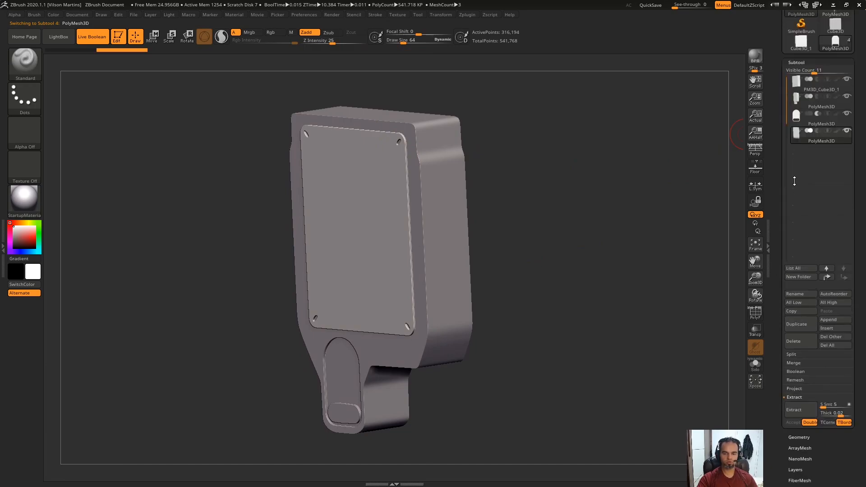
click(817, 185)
drag(550, 173, 455, 91)
drag(419, 320, 457, 200)
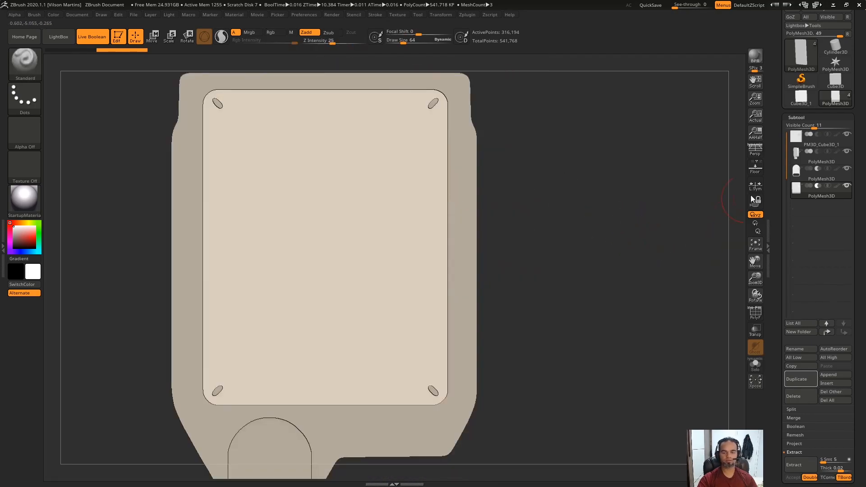
Examine the body from several angles while selecting the rounded cutter and the plate cutter in turn
click(808, 176)
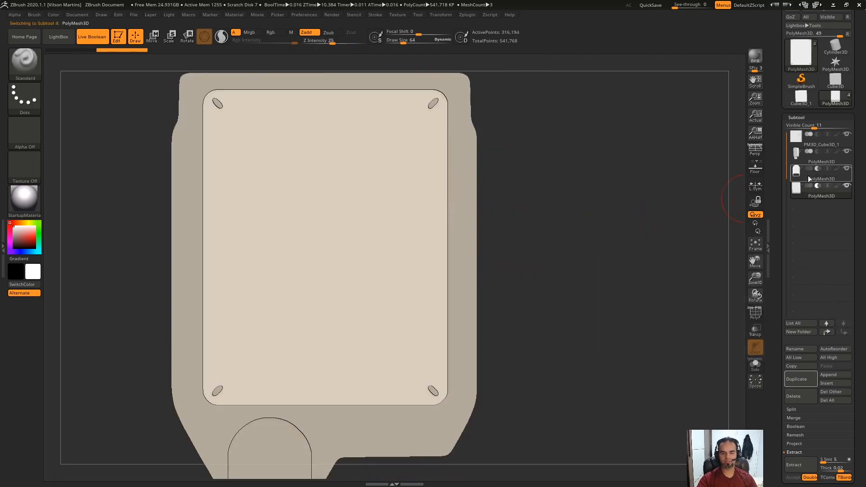
key(f)
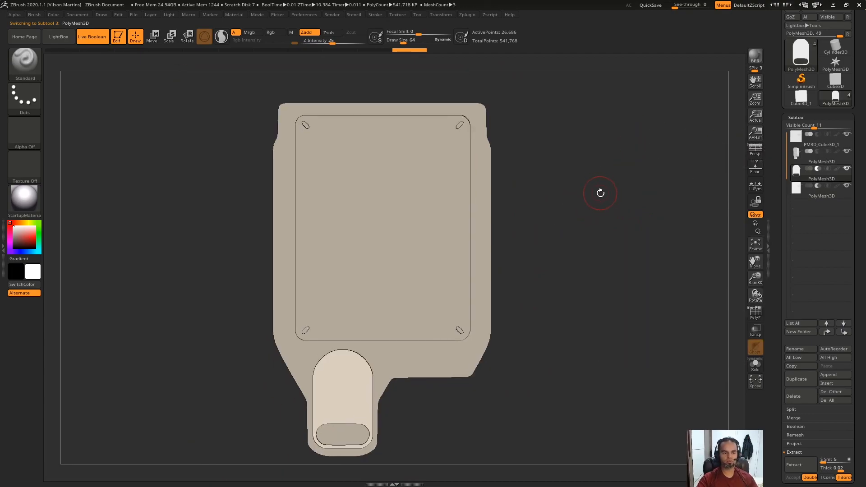
drag(600, 193, 735, 166)
mouse_move(809, 144)
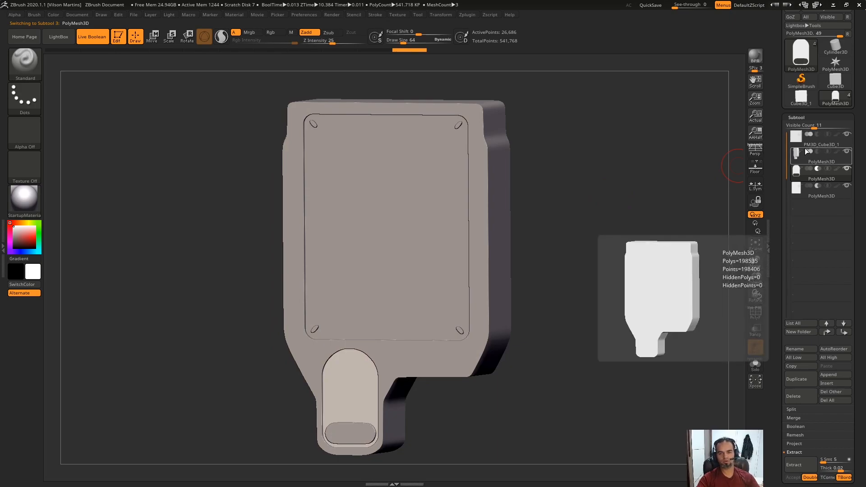
click(811, 189)
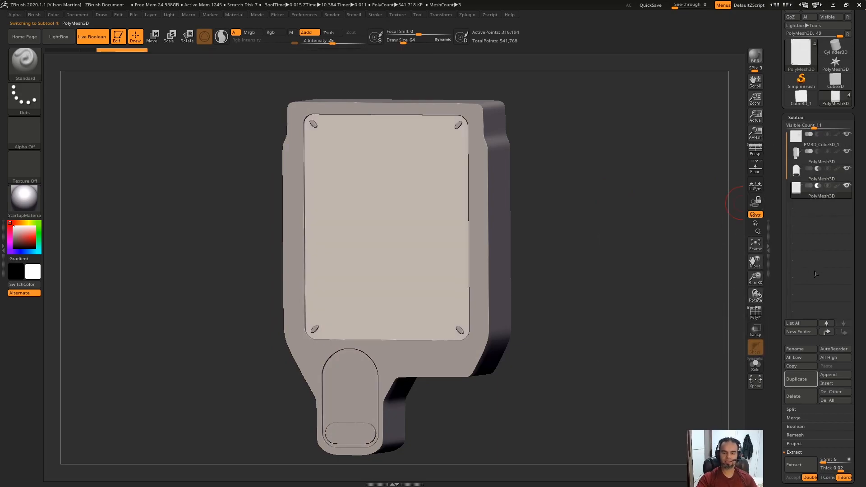
drag(621, 201, 636, 177)
drag(585, 171, 633, 183)
Show Spotlight with the slotted plate image beside the body, and centre the dial on the image
key(shift+z)
key(shift+z)
key(shift+z)
key(z)
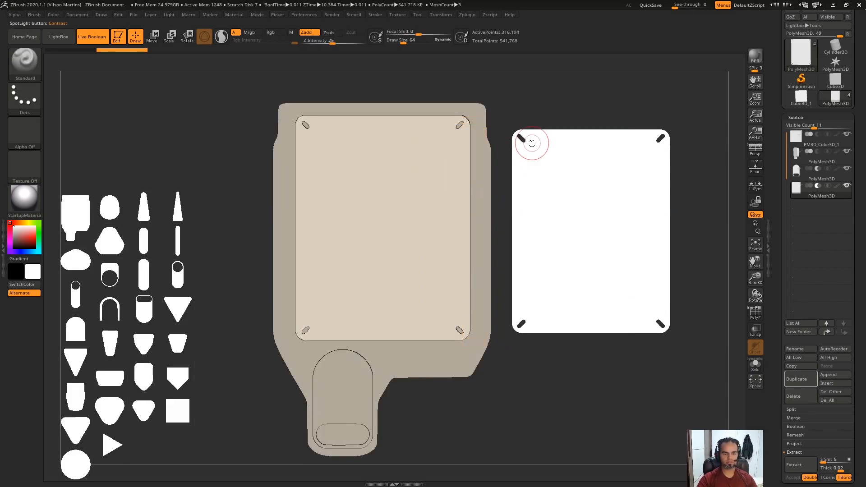
key(z)
key(z)
key(z)
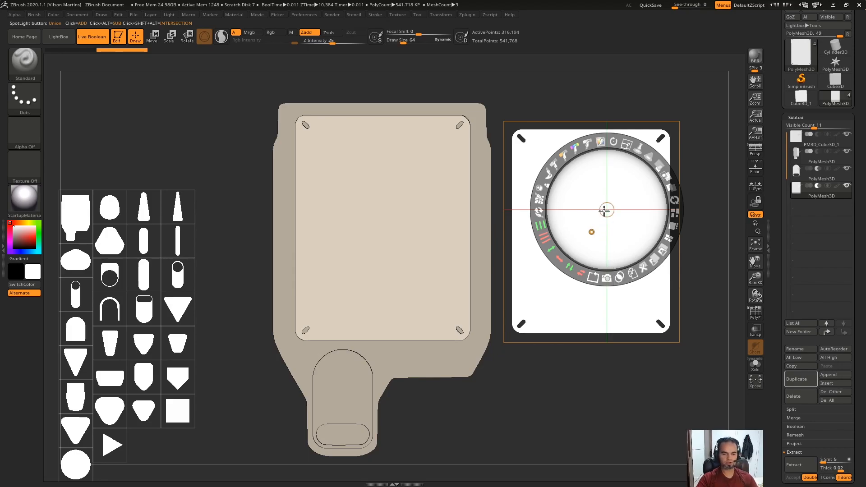
drag(604, 211, 591, 232)
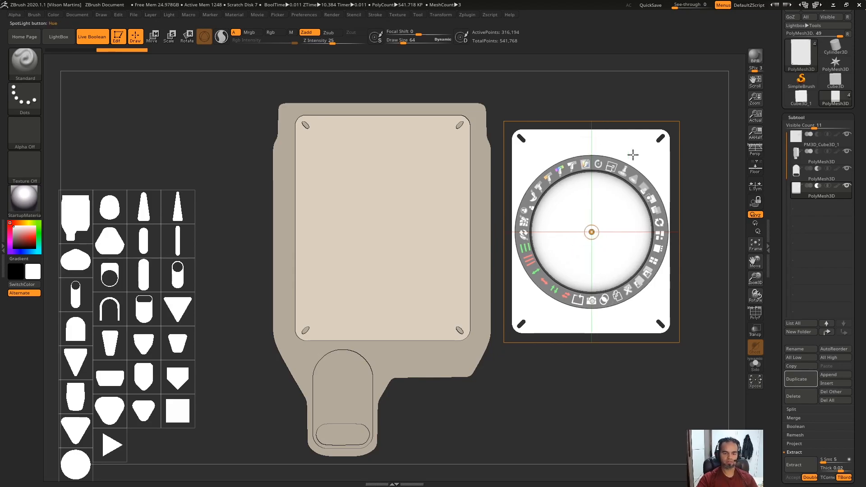
Duplicate the slotted plate image, move the duplicate over the body, and scale it down
click(620, 296)
click(564, 241)
drag(570, 238, 571, 231)
click(633, 157)
drag(638, 146, 413, 162)
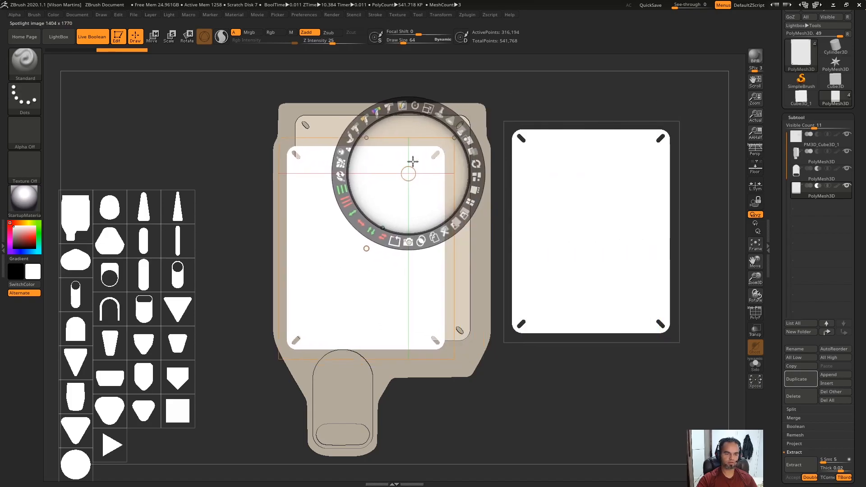
drag(428, 108, 329, 134)
Take the plain square out of the shape library and place it in the empty area below the body
drag(186, 412, 482, 411)
drag(501, 346, 533, 370)
key(z)
alt+drag(578, 369, 577, 311)
key(z)
Enlarge the original slotted plate image to give a close view of its lower corner slots
drag(461, 405, 559, 267)
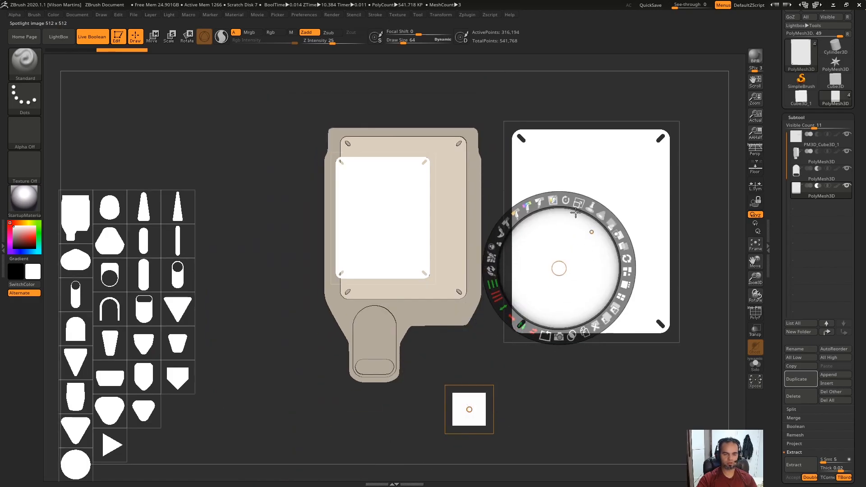
click(598, 178)
drag(620, 113, 609, 134)
Scale and place the square over the large plate's lower-left slot, fill the slot with Union, and move the square away
click(469, 421)
drag(468, 421, 484, 388)
click(469, 411)
drag(488, 345, 529, 379)
drag(477, 417, 497, 352)
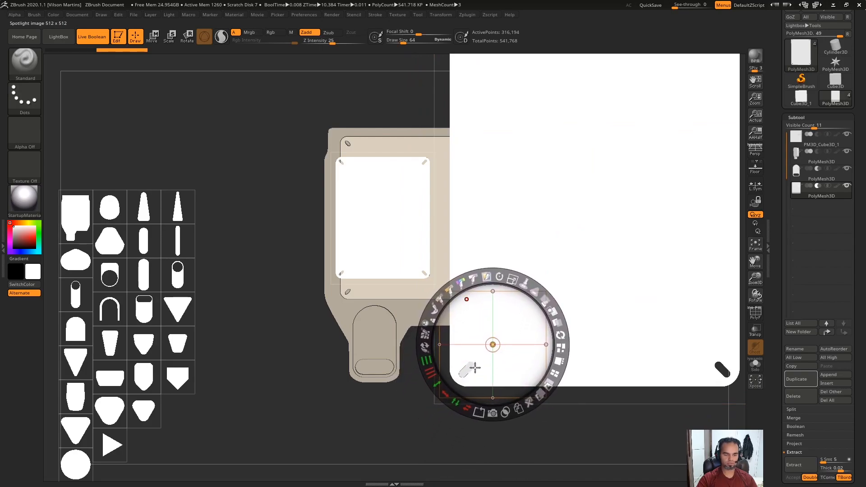
click(505, 411)
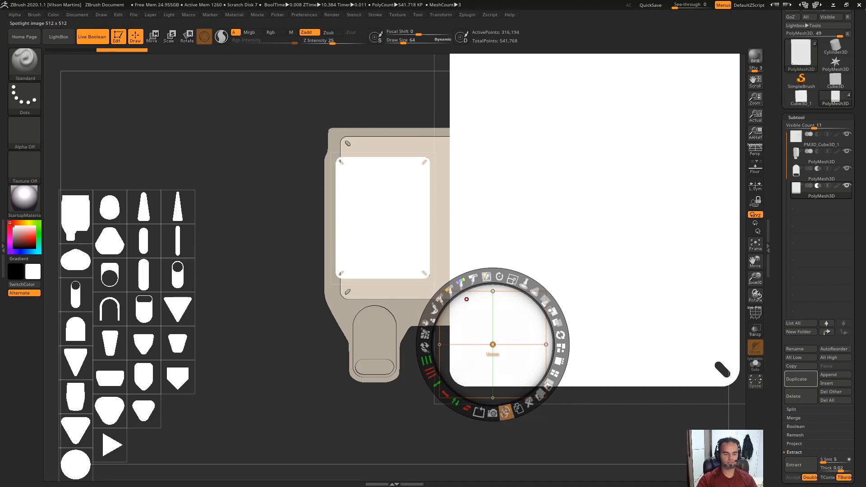
drag(498, 339, 376, 313)
key(z)
alt+drag(422, 422, 427, 413)
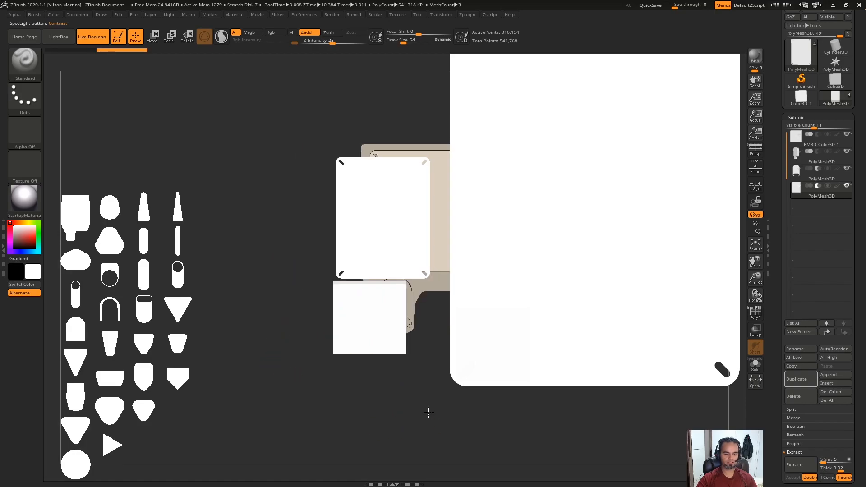
Cover the large plate's remaining corner slots with the square, fill them using Union, and move the square to the empty area below
key(z)
mouse_move(535, 434)
mouse_down()
mouse_move(516, 433)
mouse_move(531, 430)
mouse_up()
click(599, 365)
drag(606, 347, 571, 347)
click(338, 328)
drag(338, 329, 663, 321)
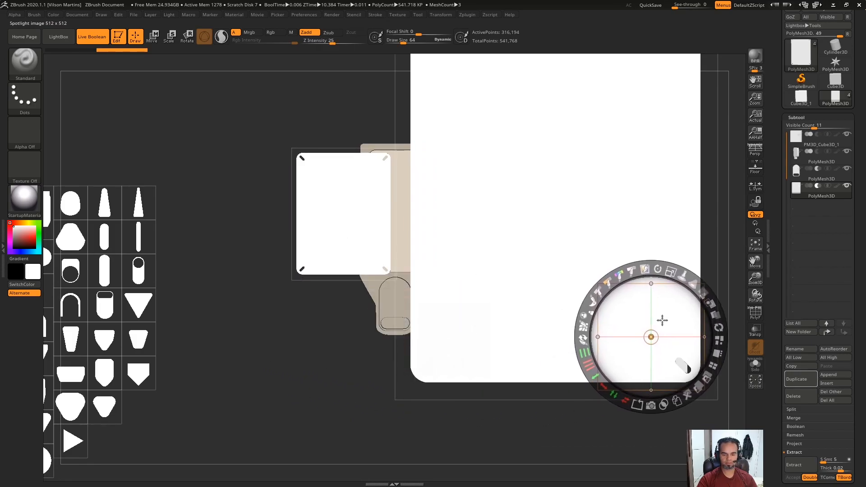
click(669, 407)
click(573, 159)
drag(573, 159, 441, 252)
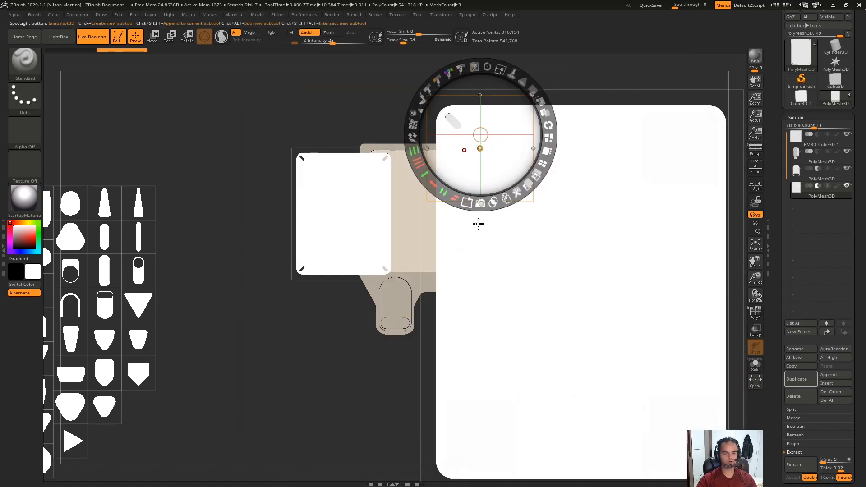
drag(481, 123, 223, 342)
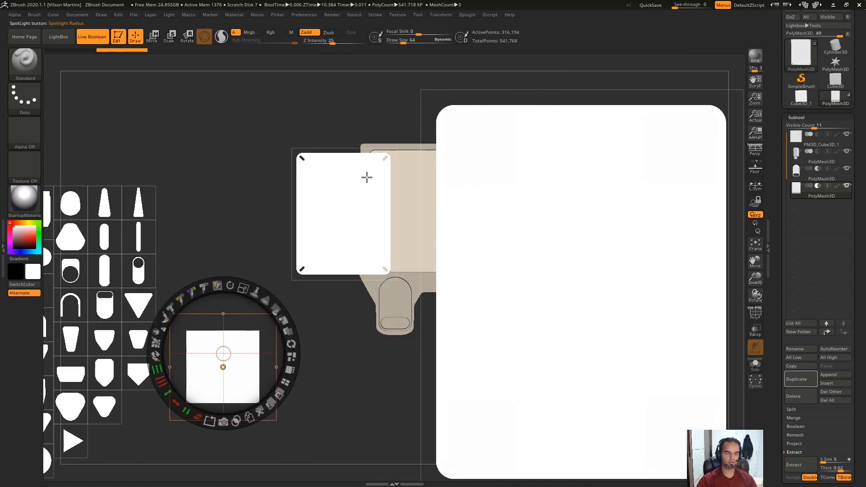
Set the small slotted plate image aside from the body, then scale down the filled plate image
click(356, 185)
drag(376, 120, 360, 117)
drag(359, 183, 243, 206)
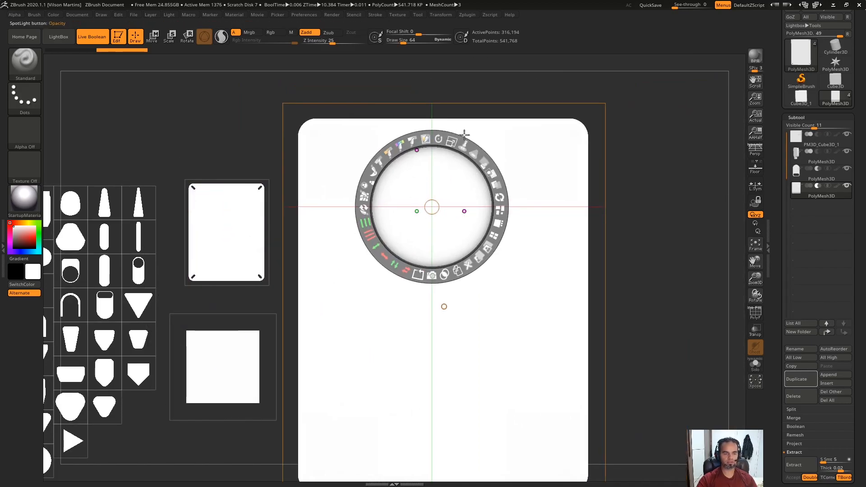
drag(445, 304, 445, 271)
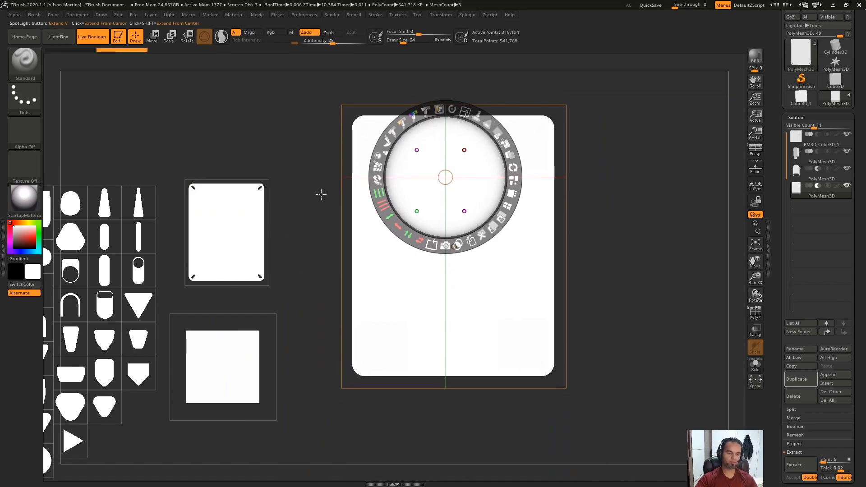
mouse_move(453, 179)
mouse_down()
mouse_move(462, 211)
mouse_move(437, 177)
mouse_up()
drag(431, 176, 440, 244)
Fit the filled plate image inside the body's recessed panel, widen it with Extend H, and convert it to a mesh with Snapshot3D
drag(457, 180, 398, 192)
drag(444, 214, 414, 182)
key(z)
alt+drag(584, 169, 597, 209)
key(z)
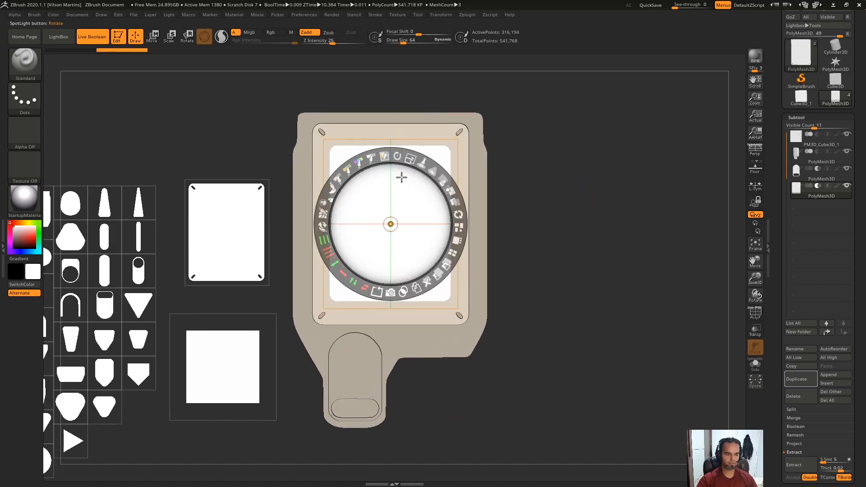
drag(342, 274, 325, 263)
click(393, 293)
key(shift+z)
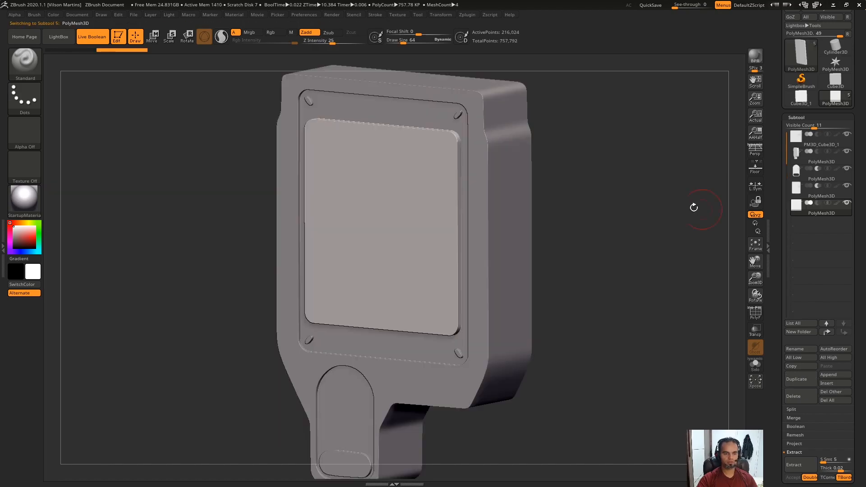
Shift the new plate mesh slightly in depth and set its subtool to subtract so Live Boolean cuts it from the body
shift+drag(694, 207, 629, 235)
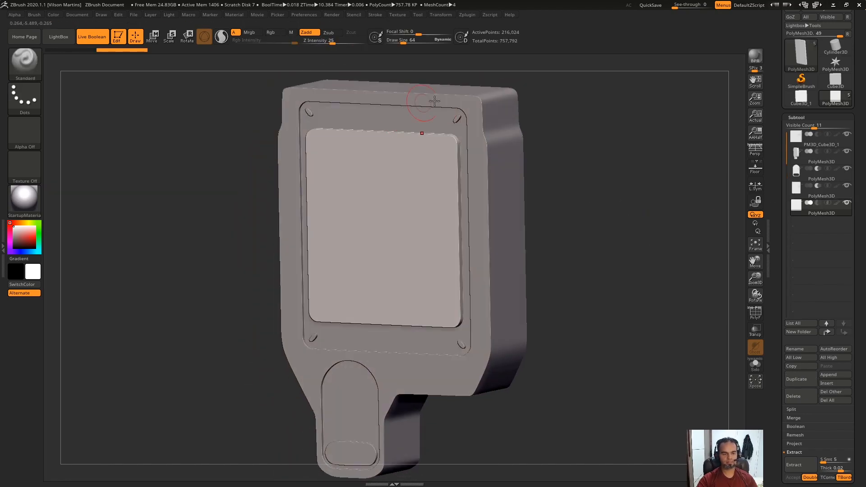
key(alt+s)
key(alt+s)
drag(590, 155, 632, 176)
mouse_move(820, 205)
key(w)
drag(419, 225, 422, 223)
key(q)
mouse_move(607, 209)
mouse_down()
mouse_move(627, 193)
mouse_move(623, 214)
mouse_move(640, 162)
mouse_move(608, 191)
mouse_up()
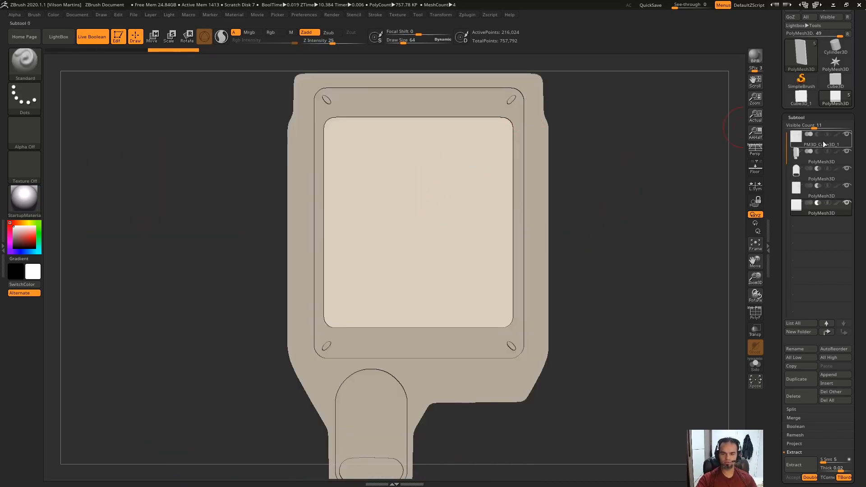
drag(617, 154, 600, 167)
Reposition and resize the plate image in Spotlight, and repeat it horizontally as a row of six tall strips over the body
key(shift+z)
key(z)
key(z)
drag(413, 203, 471, 210)
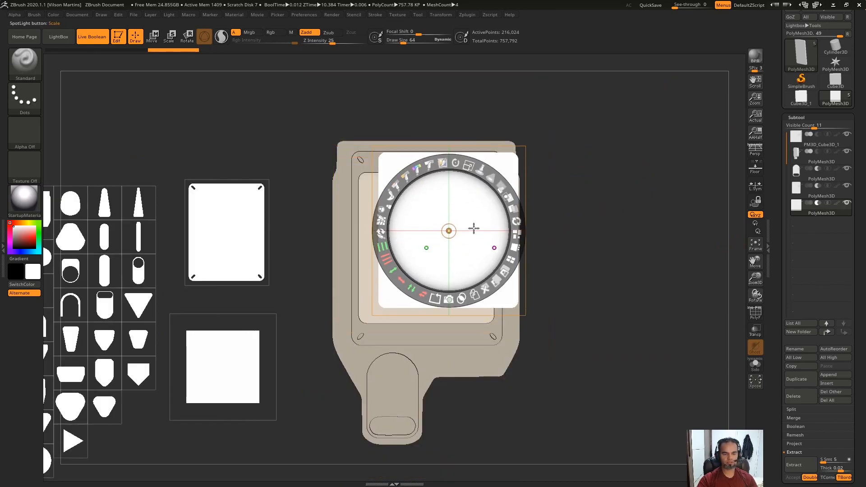
drag(468, 166, 470, 203)
drag(405, 277, 385, 261)
drag(381, 231, 382, 231)
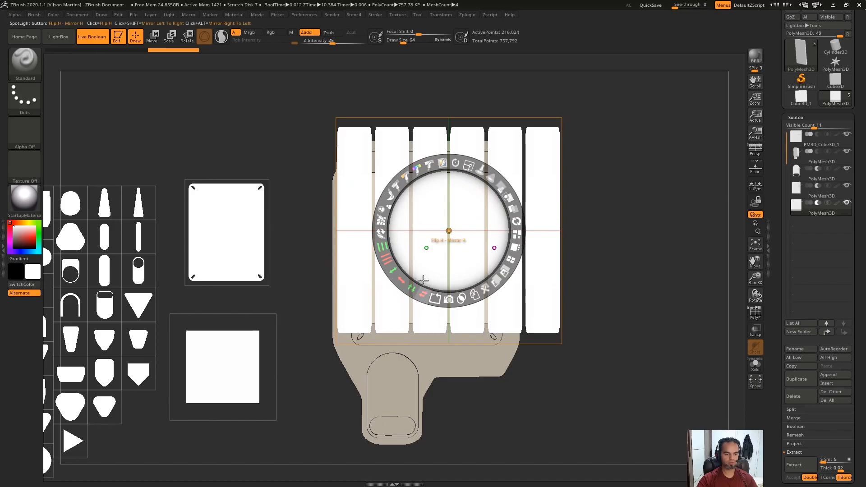
Undo the latest strip edits, form three small rounded rectangles on the body's lower-right edge, and create their mesh with Snapshot3D
key(ctrl+z)
key(ctrl+z)
key(ctrl+z)
key(ctrl+z)
key(ctrl+z)
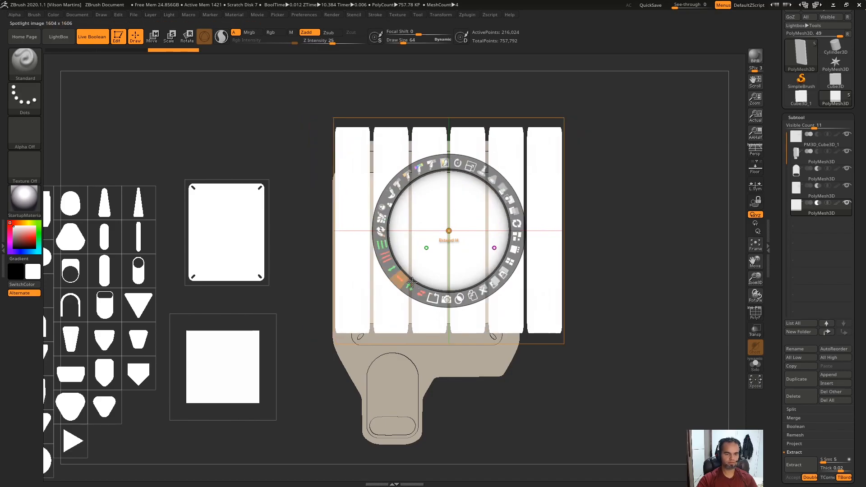
drag(480, 300, 460, 297)
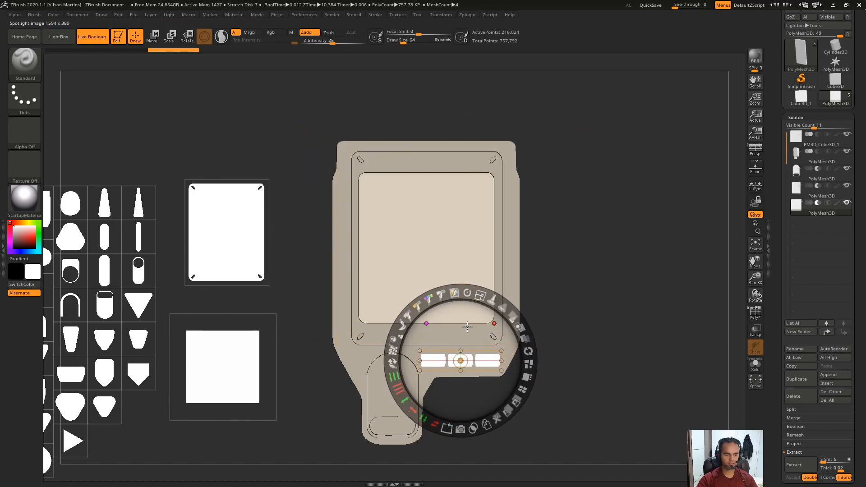
click(461, 429)
key(shift+z)
Move the three rounded rectangle pieces about 0.04 along their depth axis and return to the front view
drag(636, 234, 646, 299)
alt+drag(646, 299, 574, 276)
click(593, 201)
click(593, 200)
drag(593, 201, 590, 218)
key(w)
drag(410, 273, 407, 277)
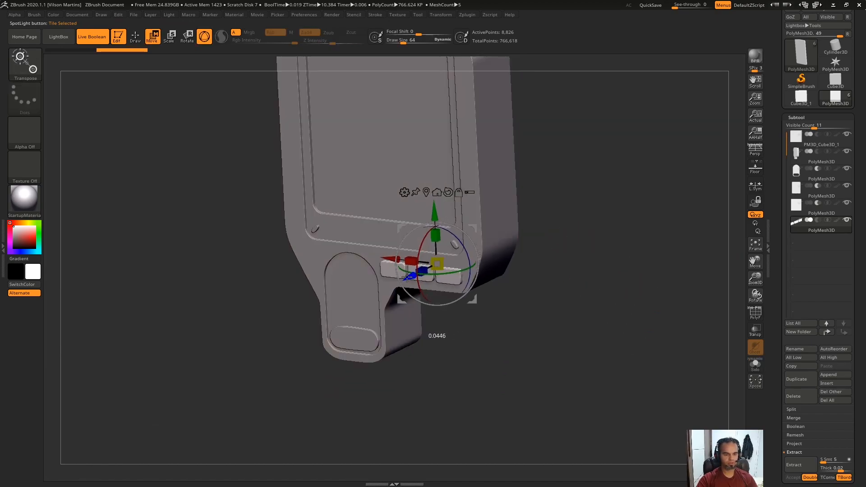
key(q)
shift+drag(617, 260, 569, 145)
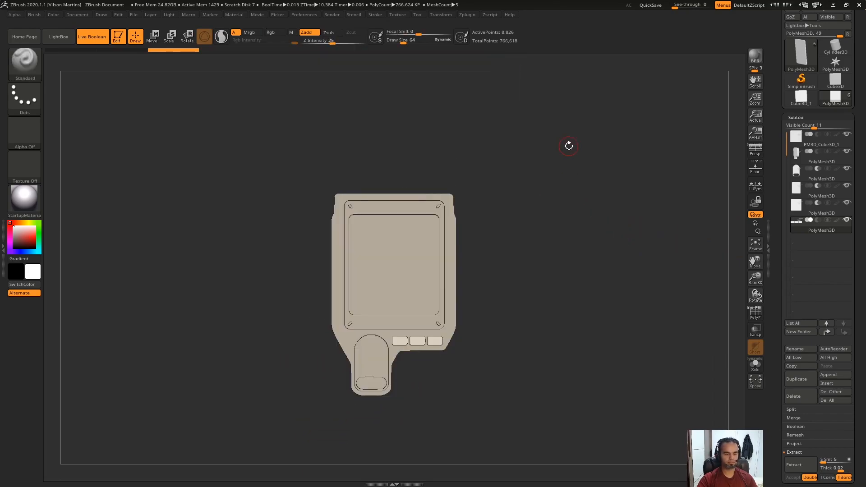
Switch to Photoshop, show only the mandala on Layer 1 of Alpha.jpg, and examine its detail up close
key(shift+z)
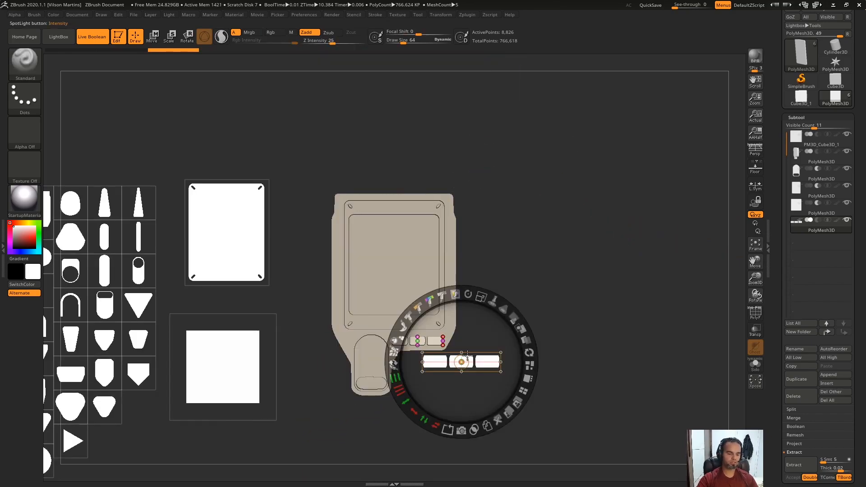
key(alt+Tab)
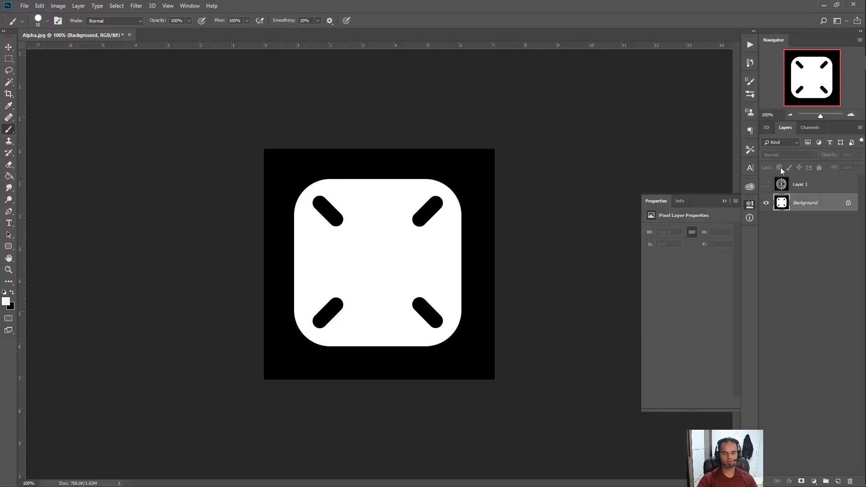
click(766, 184)
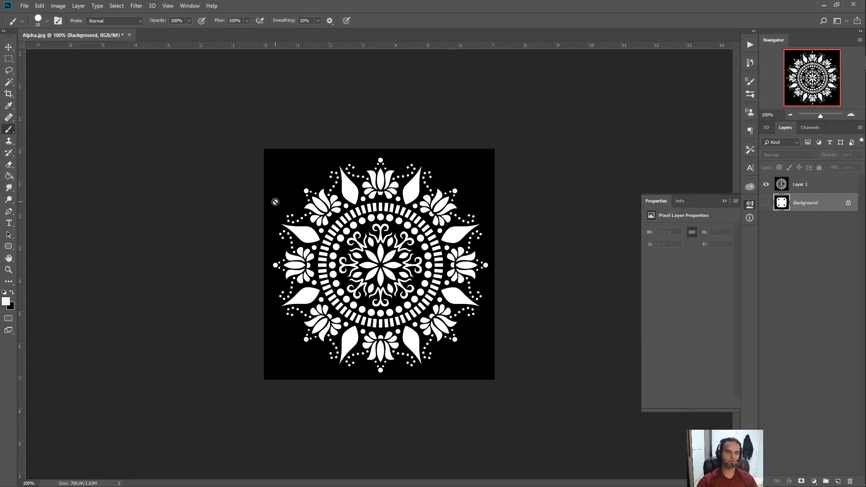
drag(820, 116, 824, 116)
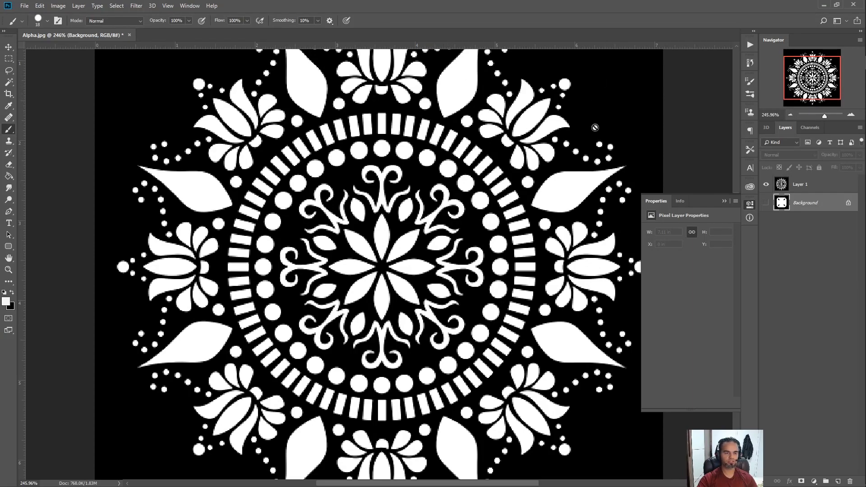
key(ctrl+1)
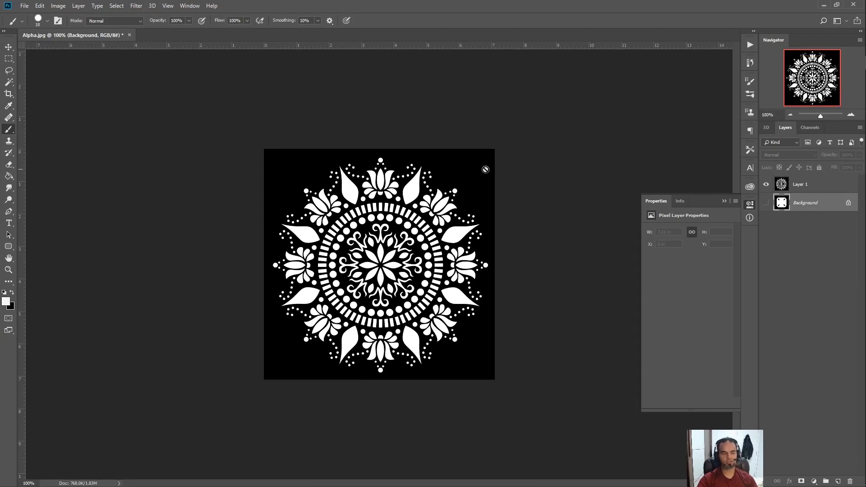
Switch back to ZBrush, import the mandala texture Alpha2PNG, and add it to Spotlight
key(alt+Tab)
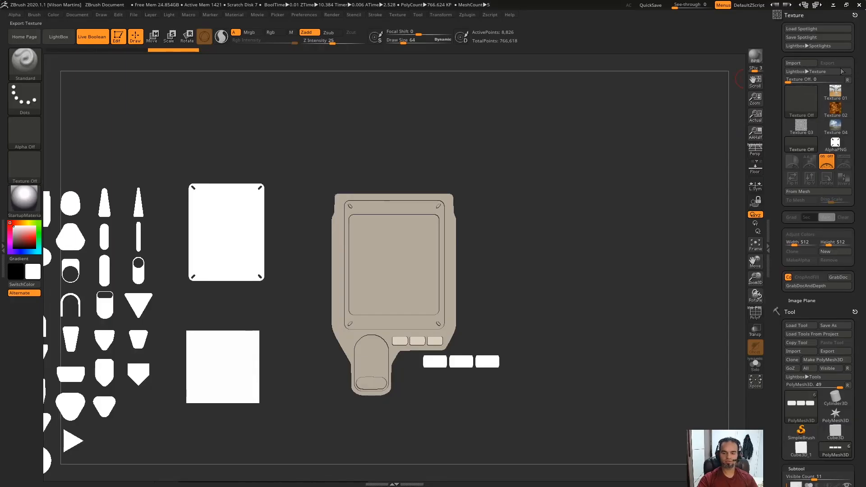
click(794, 66)
click(847, 185)
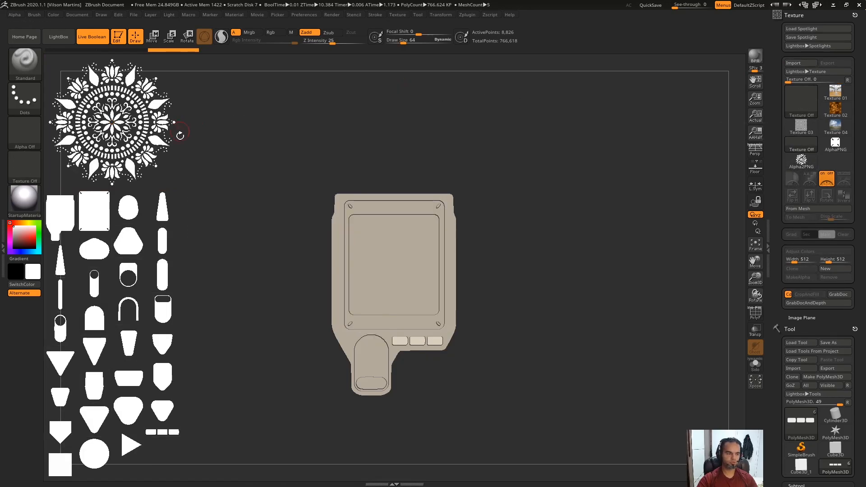
Place the mandala image at the centre of the body's recessed panel and convert it to a mesh with Snapshot3D
mouse_move(422, 149)
mouse_down()
mouse_move(460, 175)
mouse_move(420, 148)
mouse_up()
key(z)
alt+drag(551, 189, 550, 238)
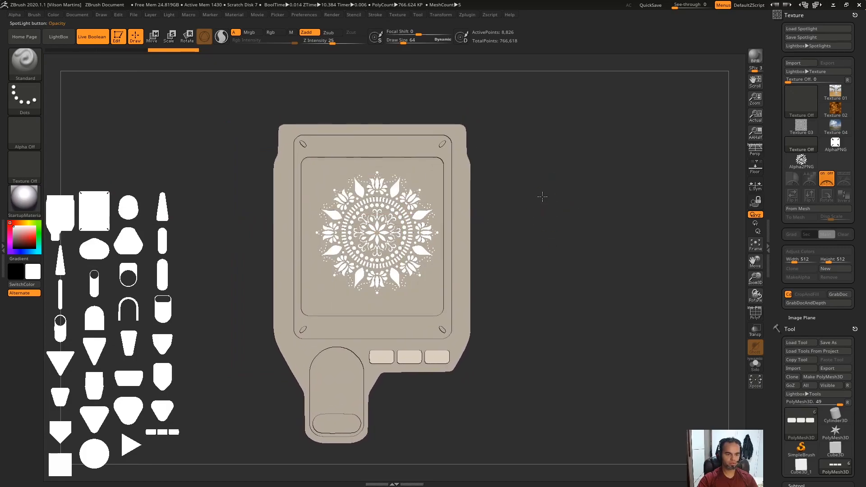
key(z)
click(520, 173)
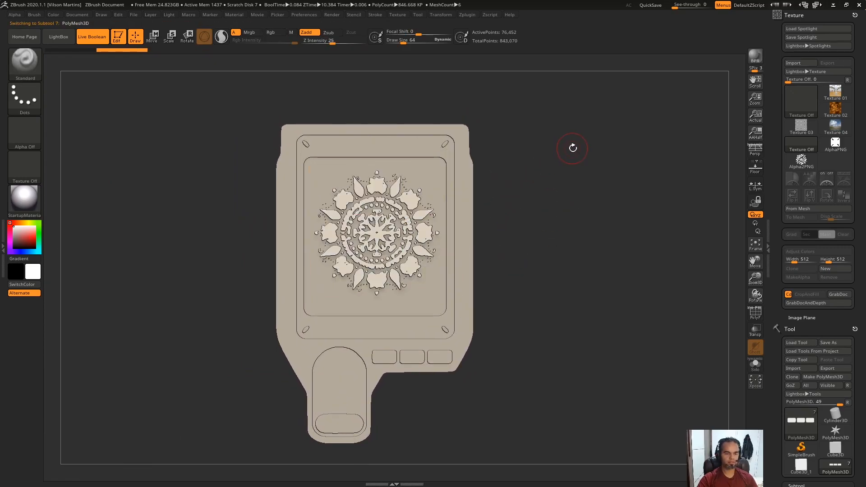
Isolate the mandala mesh and compare its detail with the source image in Spotlight
key(ctrl+shift+s)
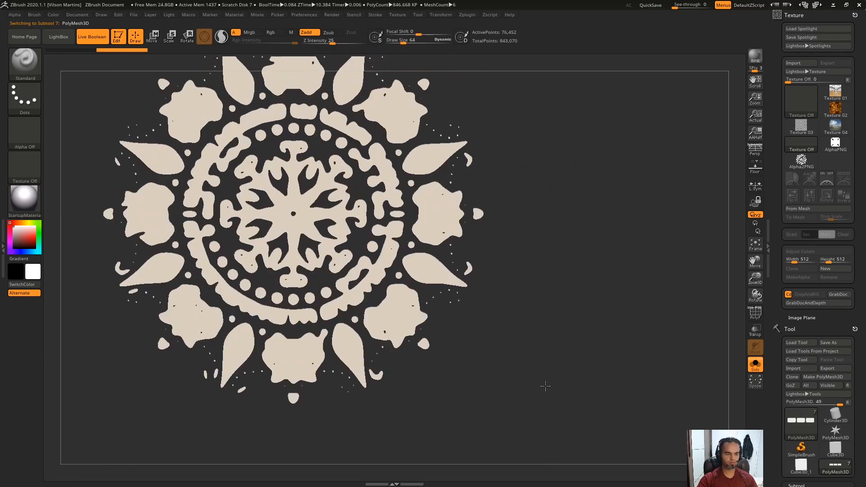
key(shift+z)
drag(399, 215, 364, 231)
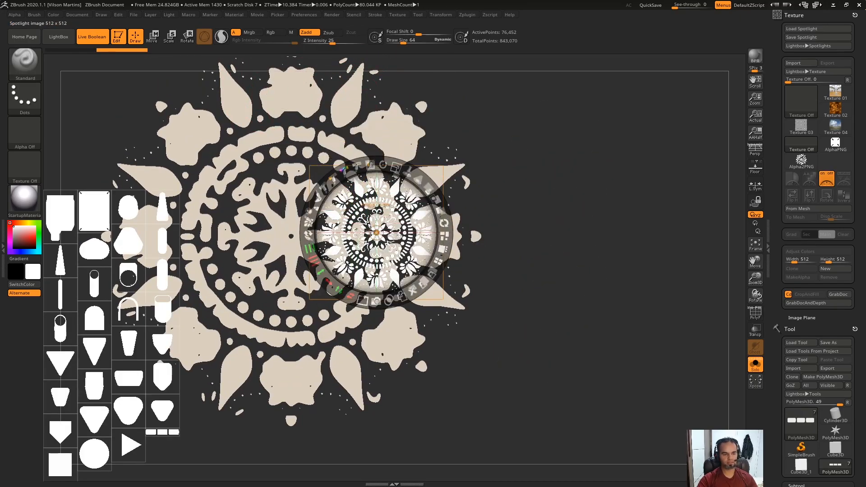
key(z)
key(shift+z)
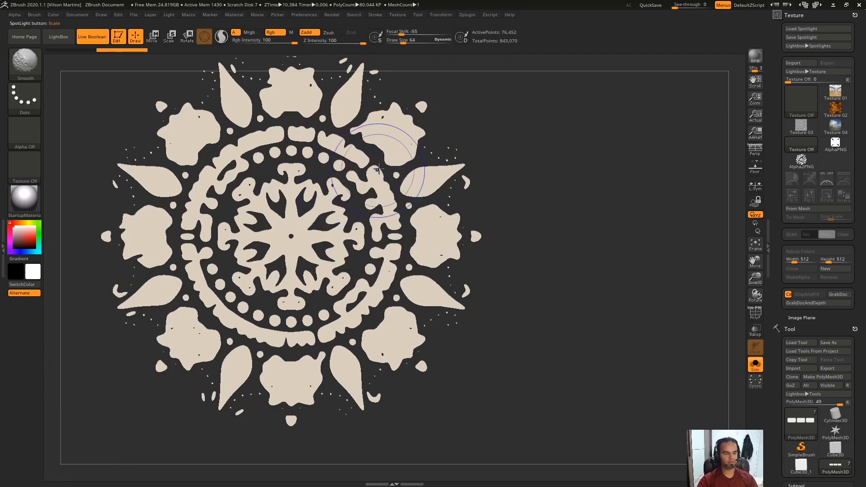
key(shift+z)
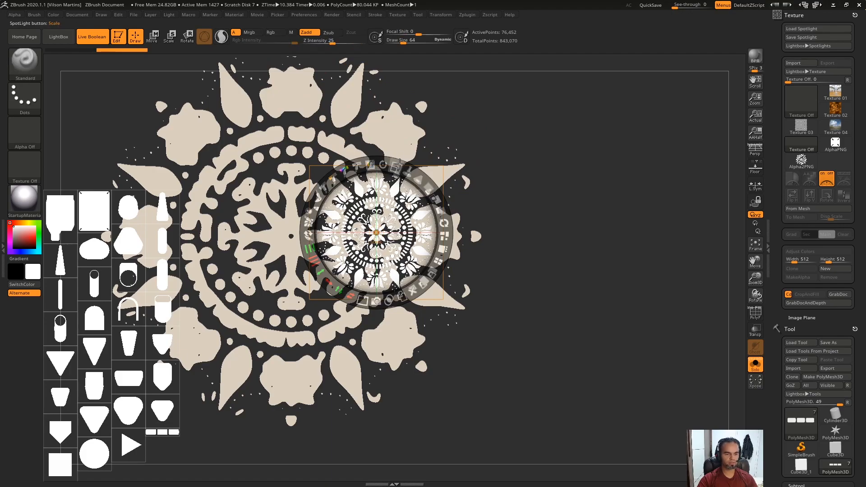
key(z)
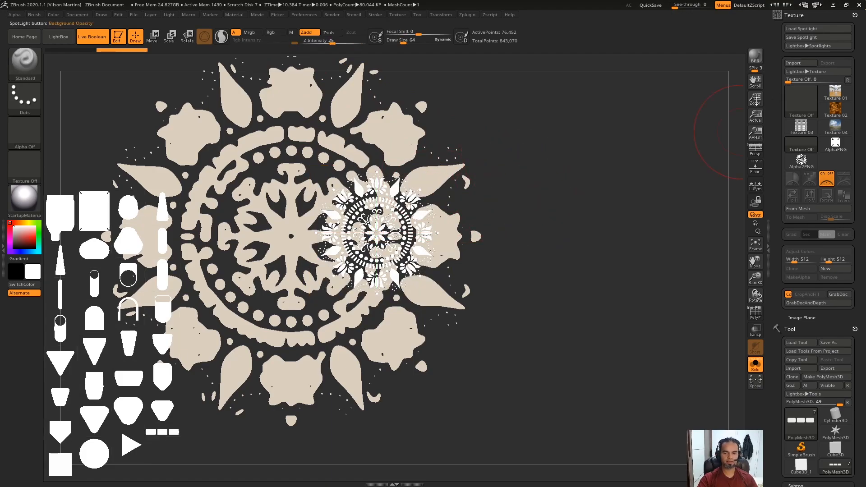
Enlarge the mandala image until its centre fills the canvas, generate a new mesh with Snapshot3D, and inspect its shapes
key(z)
drag(401, 174, 384, 217)
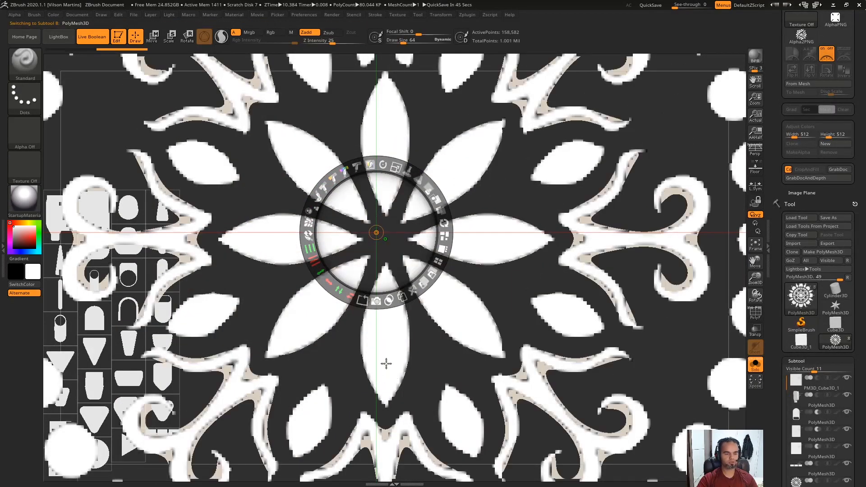
key(shift+z)
alt+click(521, 194)
alt+drag(524, 187, 527, 32)
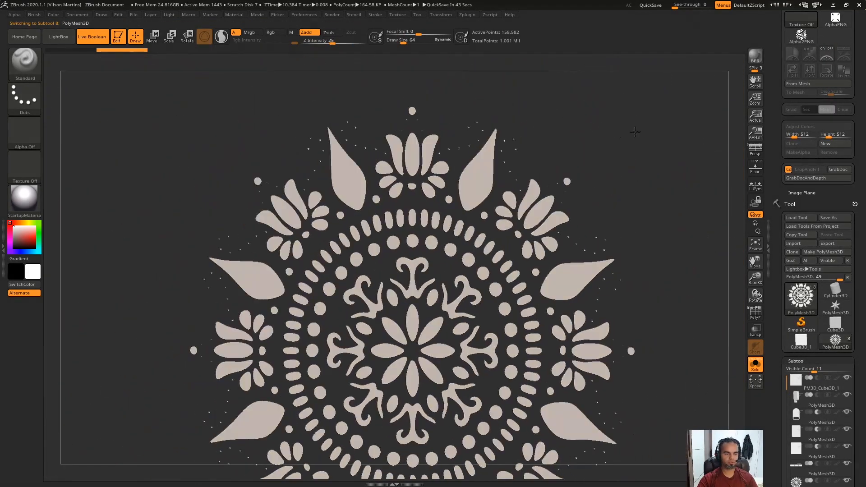
alt+drag(636, 125, 491, 117)
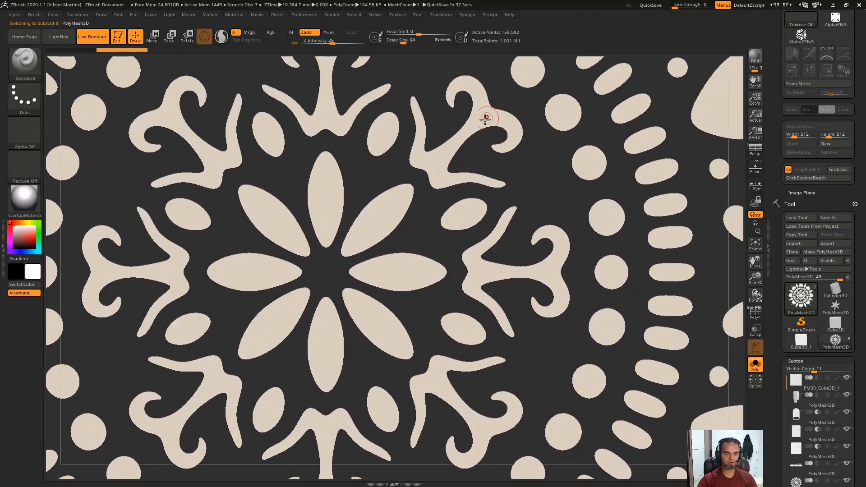
Open the Spotlight snapshot preferences and sketch red marks along a mandala curve in a screen capture to illustrate Snapshot Smoothing
click(306, 15)
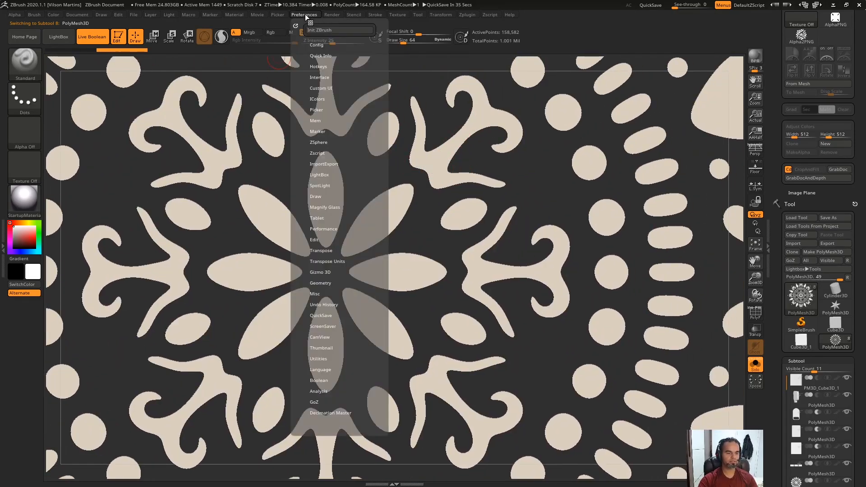
click(320, 172)
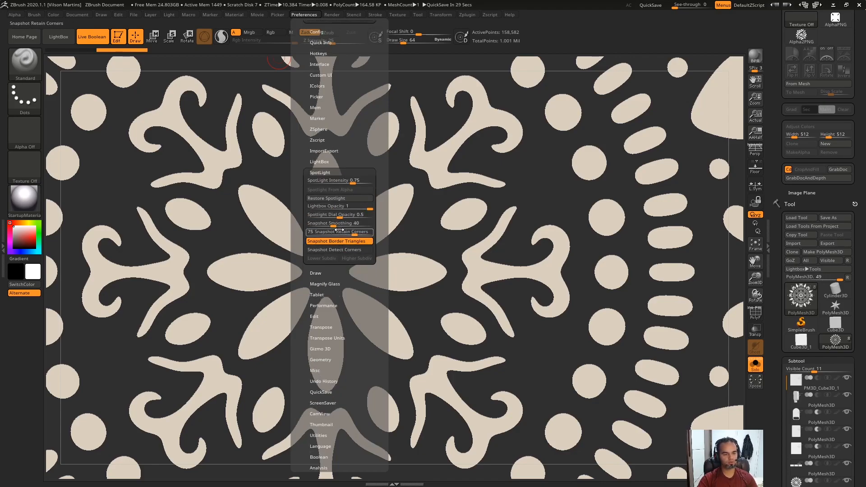
key(Print)
drag(302, 142, 554, 390)
drag(509, 222, 464, 265)
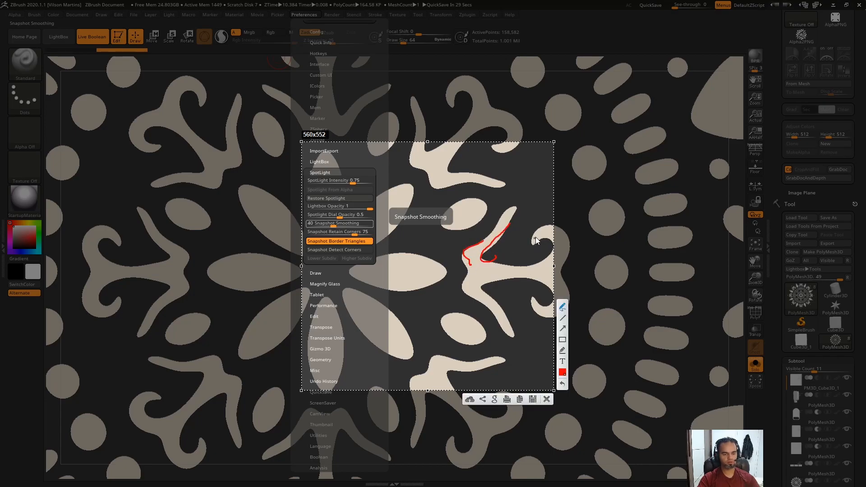
key(ctrl+c)
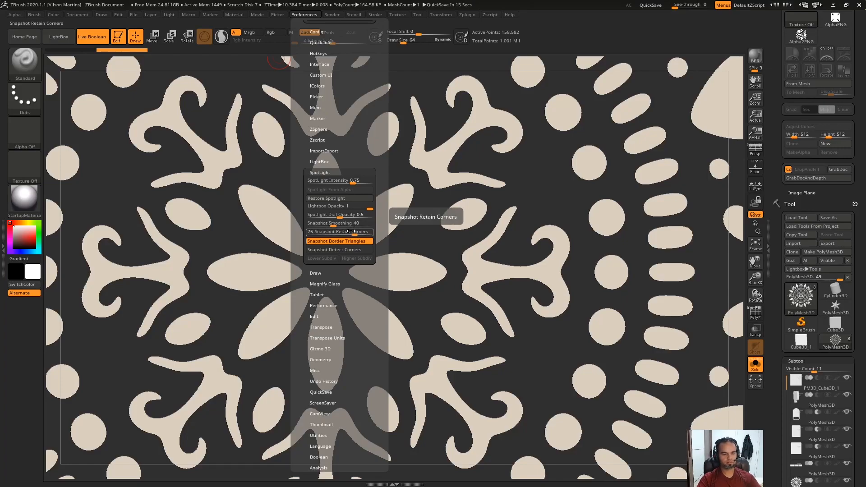
Set Snapshot Smoothing to 1 and Snapshot Retain Corners to 100, and examine the mandala mesh's wireframe up close
drag(348, 232, 371, 232)
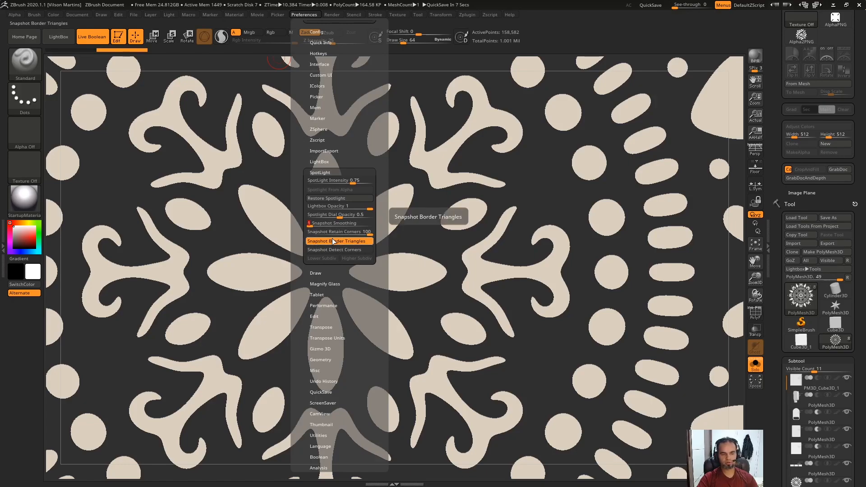
key(shift+f)
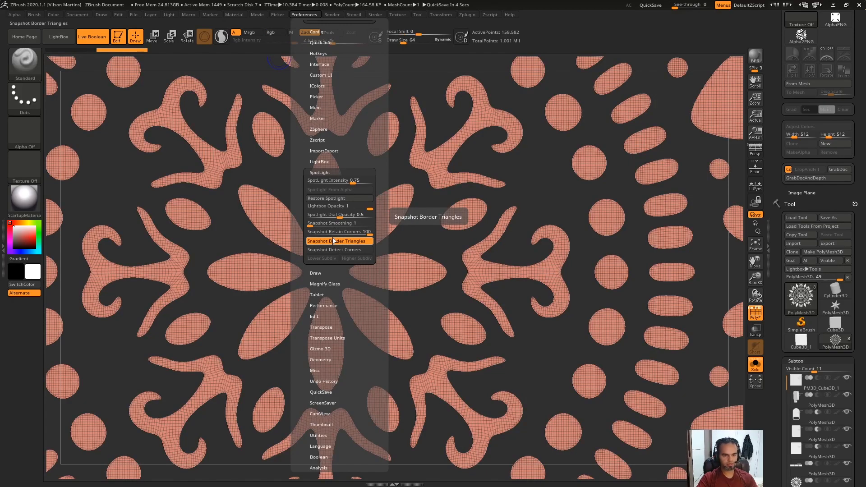
alt+drag(542, 200, 521, 338)
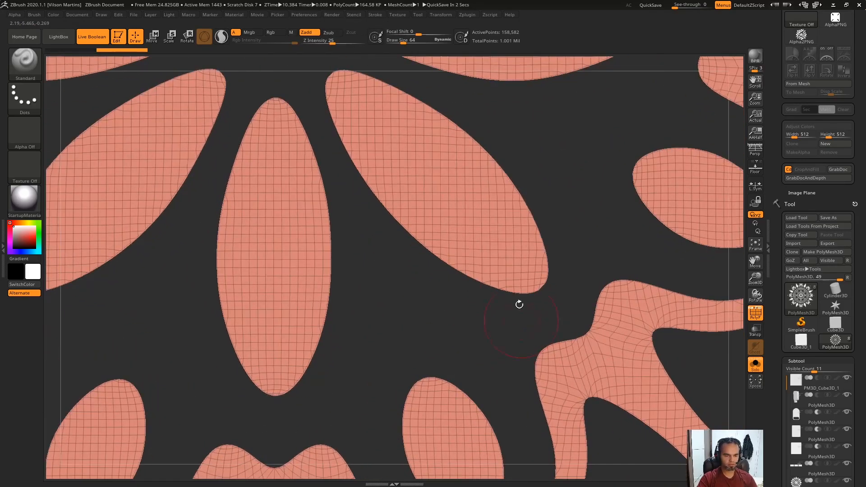
Try out Snapshot Border Triangles and Snapshot Detect Corners, restore both options, and return Snapshot Retain Corners to 100
click(304, 14)
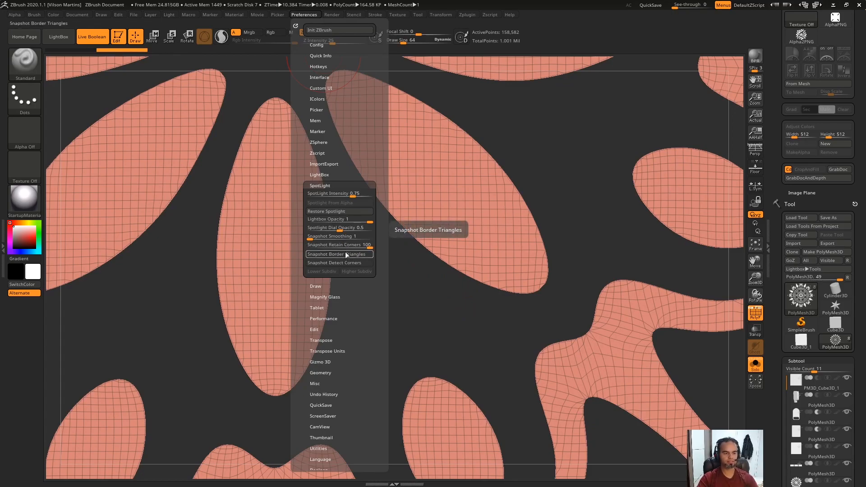
click(345, 253)
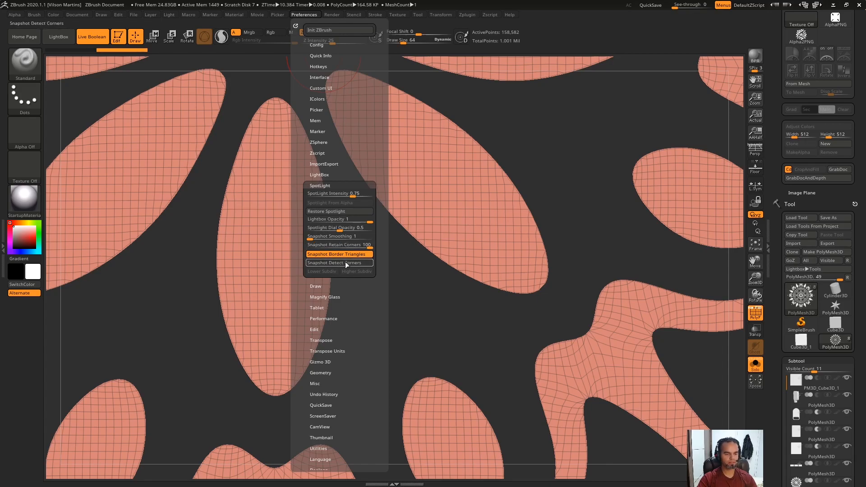
click(338, 262)
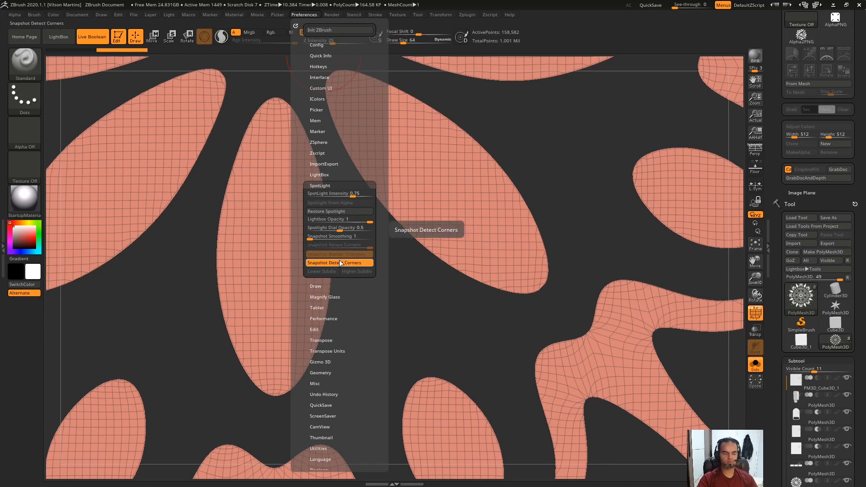
click(340, 262)
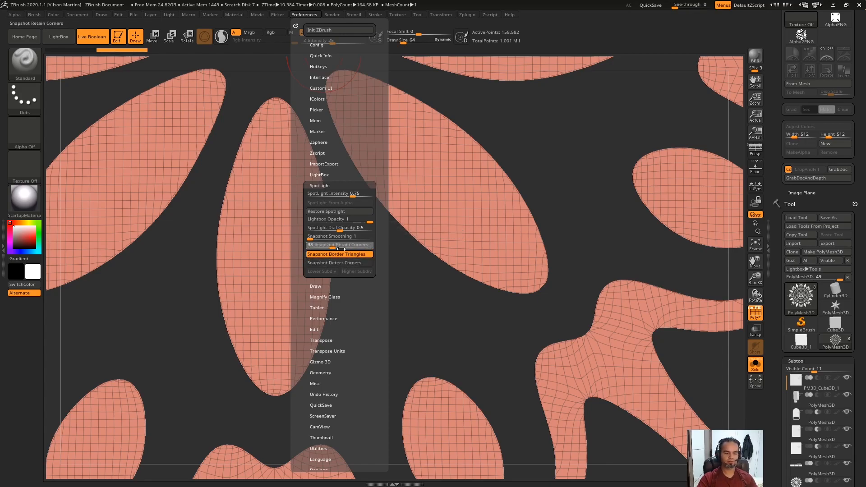
drag(365, 248, 371, 247)
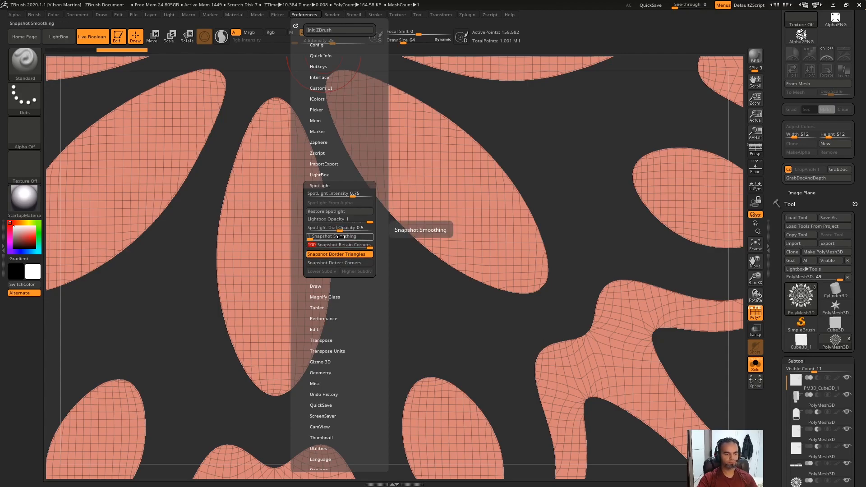
Compare the mandala mesh with its Spotlight image by rescaling the image over the mesh and toggling Spotlight on and off
key(f)
key(shift+z)
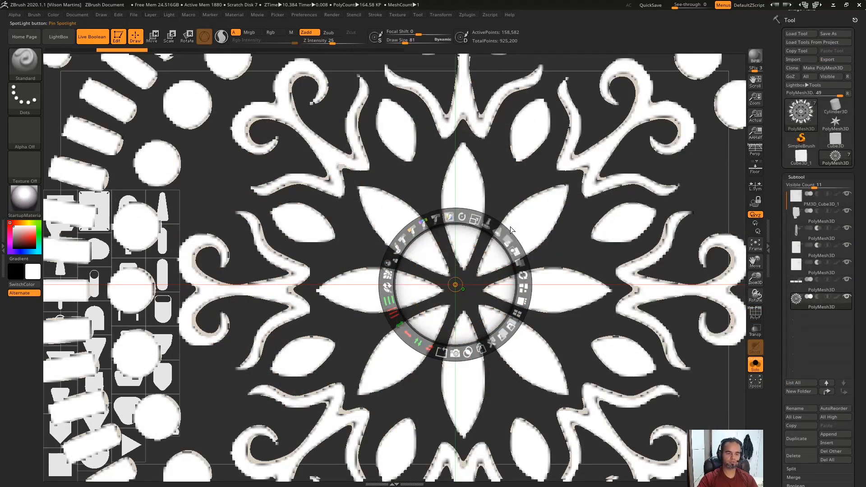
key(shift+z)
key(shift+f)
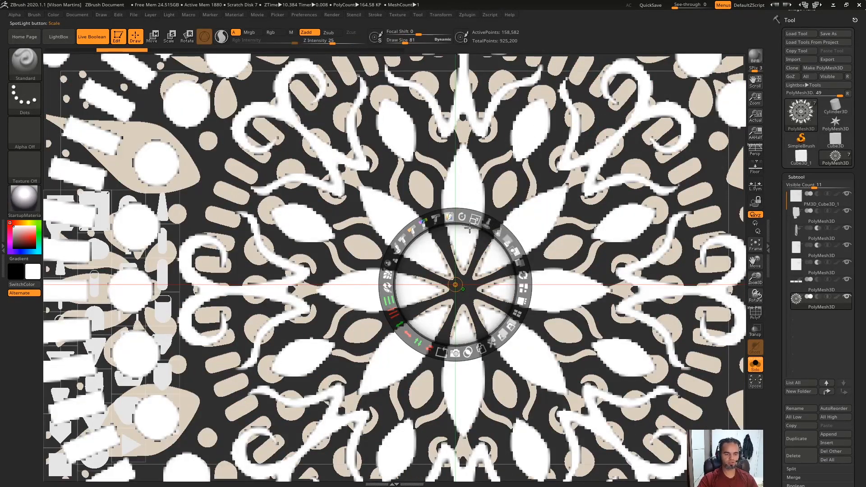
drag(465, 231, 539, 118)
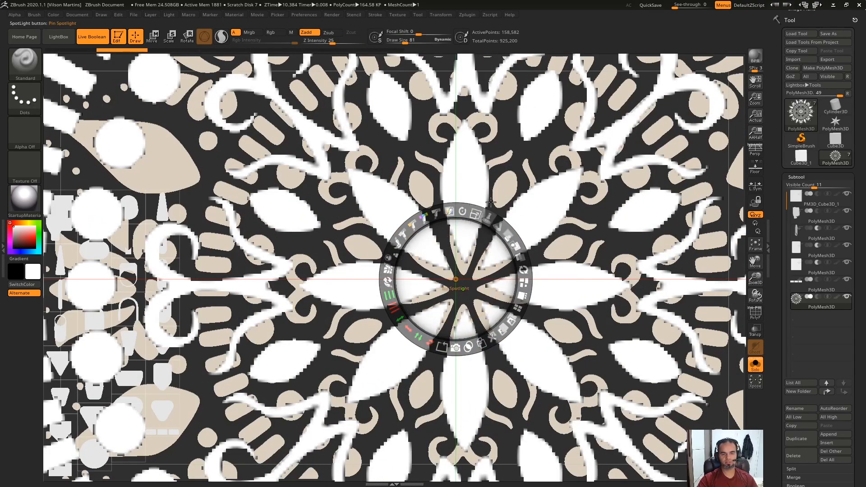
drag(468, 217, 424, 219)
key(shift+z)
key(shift+z)
key(shift+z)
key(shift+z)
key(shift+z)
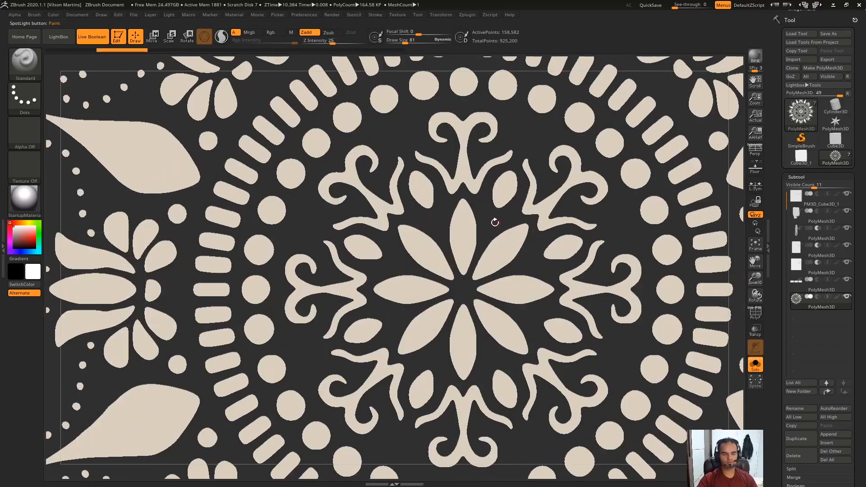
Show the whole model, scale the mandala mesh down, and move it onto the body's recessed panel
key(w)
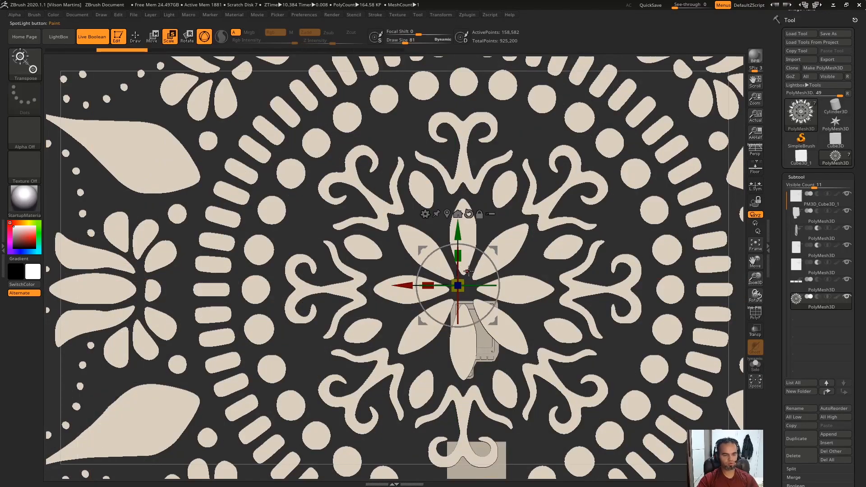
drag(463, 279, 406, 336)
shift+drag(631, 271, 460, 335)
drag(519, 279, 541, 270)
alt+drag(541, 271, 564, 193)
drag(360, 260, 406, 240)
drag(460, 250, 427, 255)
drag(496, 235, 408, 257)
drag(471, 241, 619, 211)
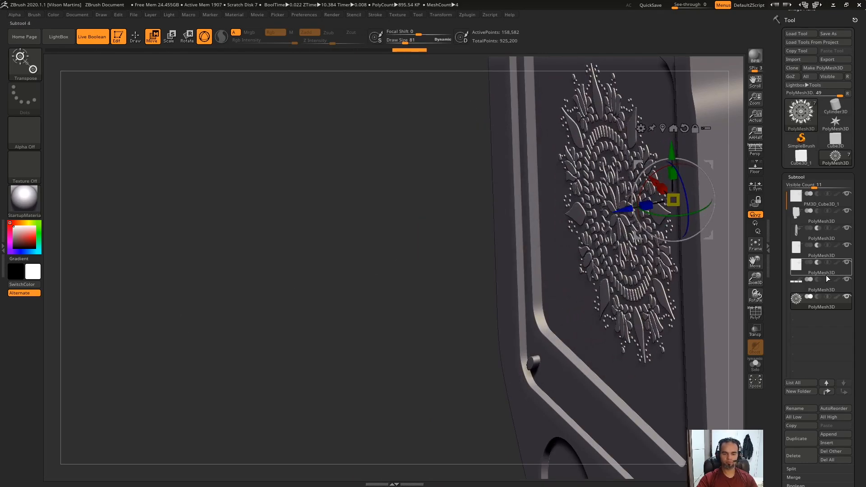
Set the mandala subtool to Live Boolean subtraction so it is carved into the recessed panel
key(q)
click(819, 297)
mouse_move(361, 313)
mouse_down()
mouse_move(350, 287)
mouse_move(251, 203)
mouse_move(114, 350)
mouse_move(27, 356)
mouse_up()
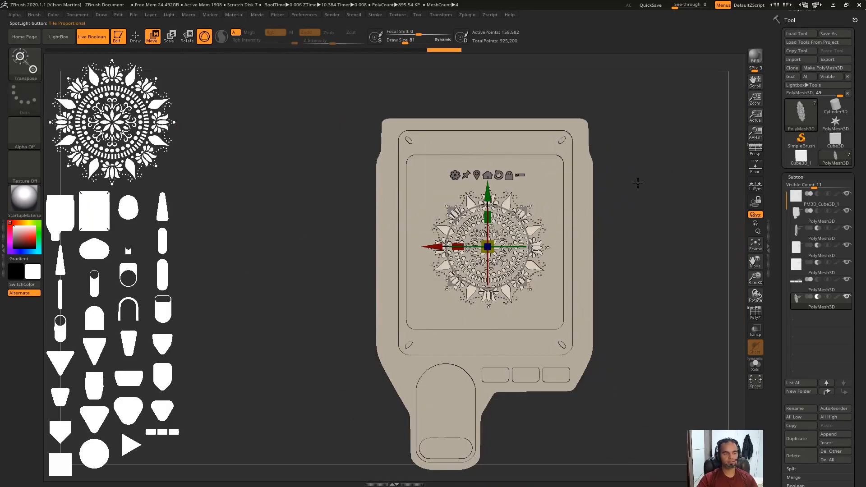
Enlarge the body silhouette image in Spotlight and move it over the front of the body
key(z)
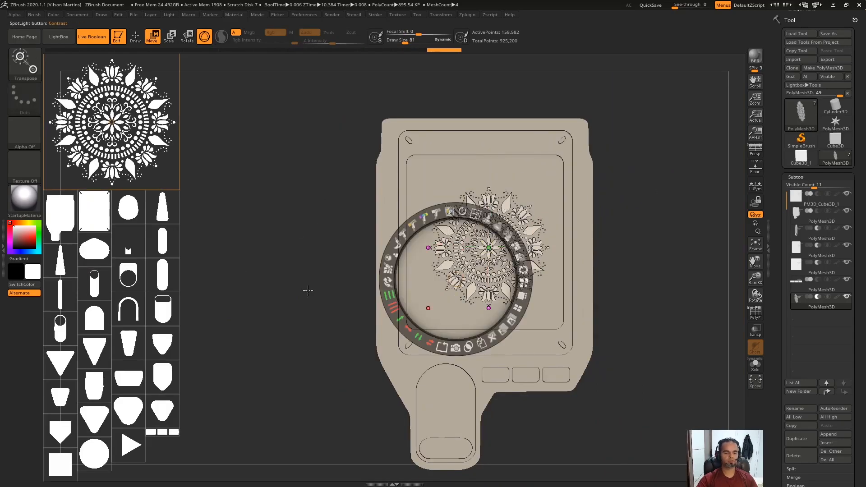
drag(68, 214, 374, 204)
drag(394, 138, 423, 299)
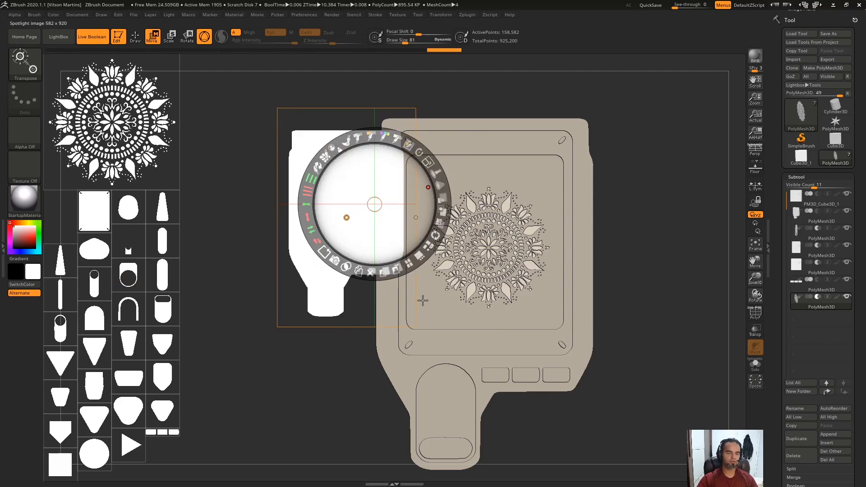
drag(393, 138, 411, 147)
drag(415, 150, 405, 207)
drag(405, 217, 440, 197)
drag(440, 210, 484, 189)
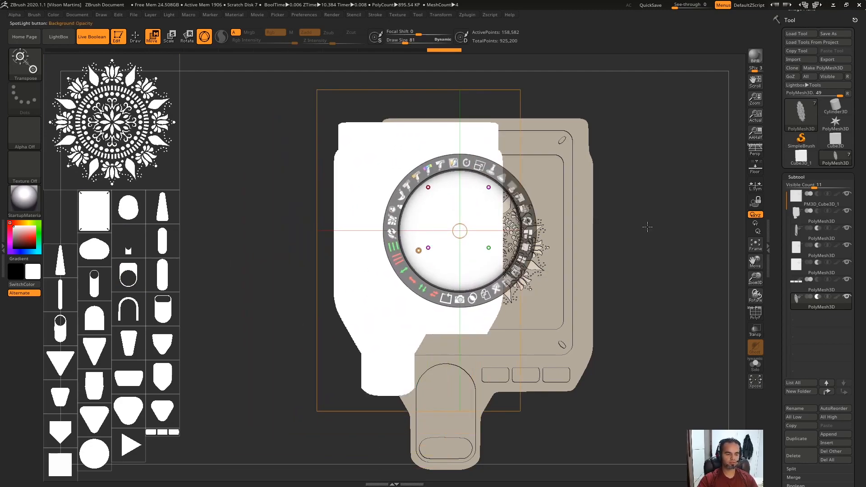
Duplicate the body silhouette image, shrink one copy, and park it beside the mandala image
click(486, 296)
drag(430, 234, 269, 263)
drag(253, 233, 209, 240)
drag(254, 254, 225, 93)
drag(241, 131, 221, 107)
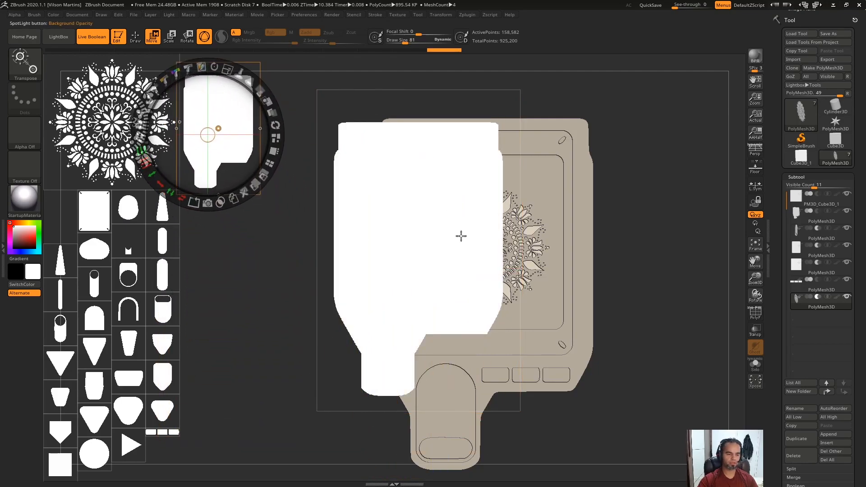
Squash the large silhouette image horizontally into a narrow blade shape and place it along the body's right edge
drag(453, 209, 517, 212)
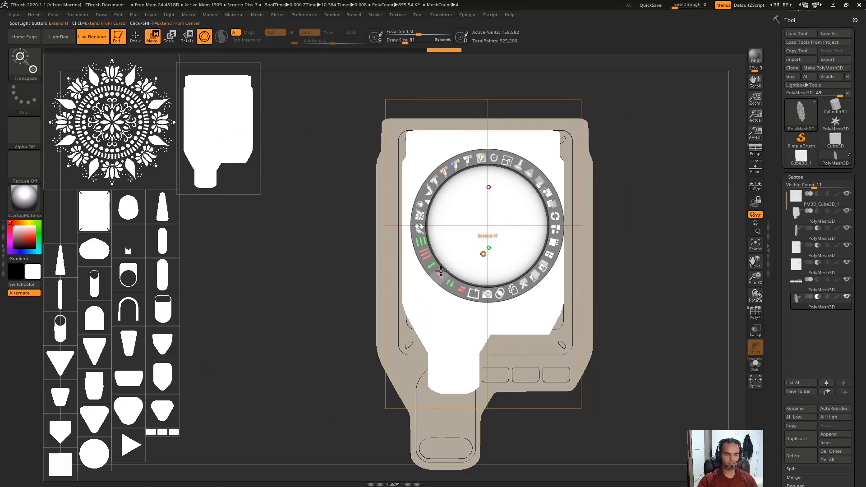
drag(440, 274, 526, 315)
drag(498, 218, 689, 245)
drag(648, 202, 668, 213)
drag(653, 250, 628, 305)
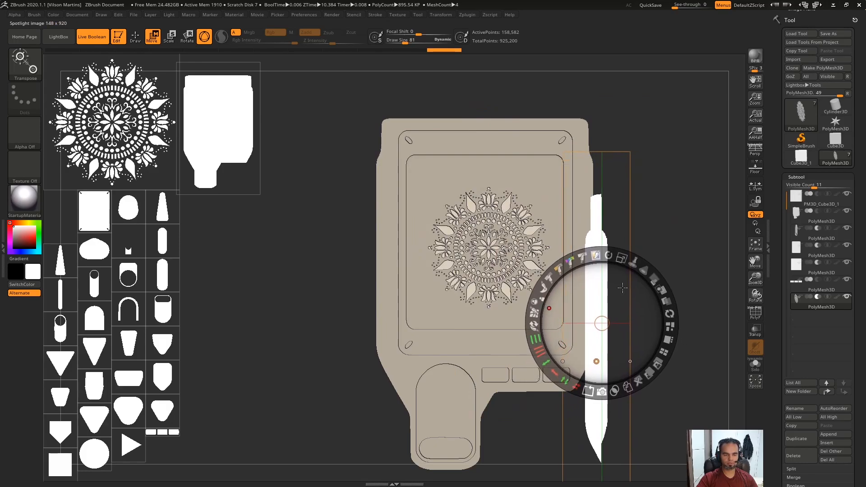
Try converting the narrow silhouette image into a mesh with Snapshot3D, inspect it in isolation, and delete the resulting subtool
click(603, 392)
key(z)
key(shift+z)
drag(670, 271, 596, 266)
drag(674, 207, 664, 209)
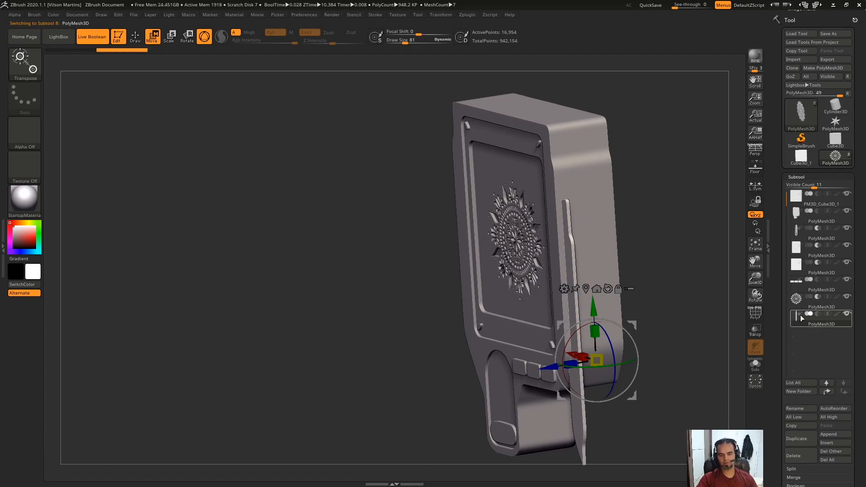
click(755, 363)
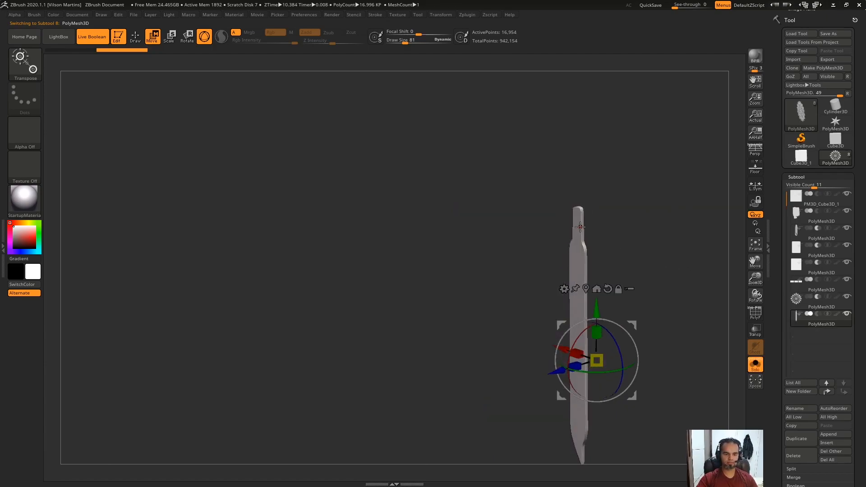
key(alt+s)
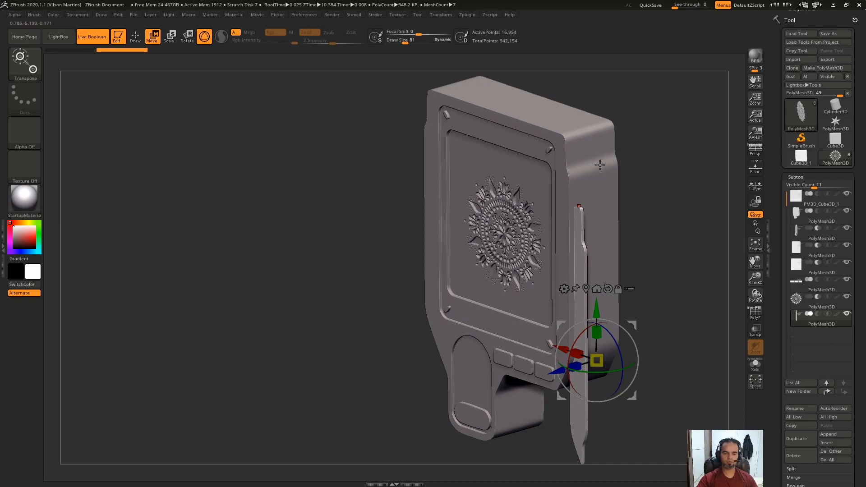
click(797, 461)
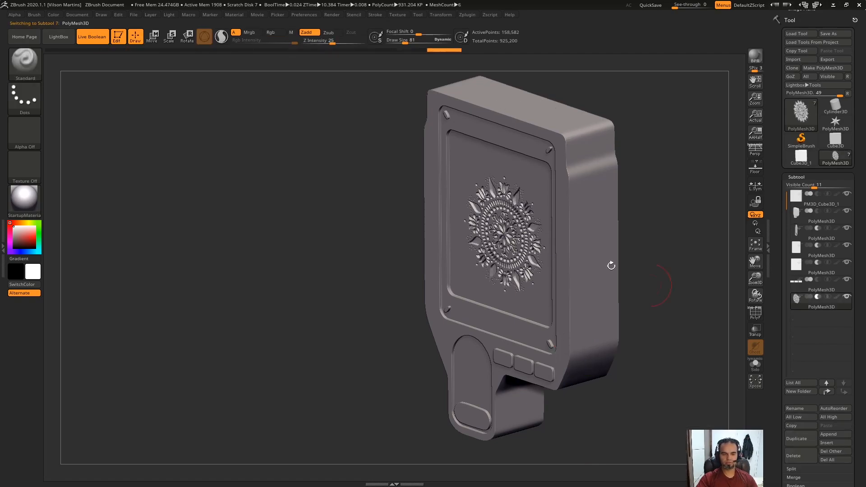
Select the body subtool and convert the narrow silhouette with Snapshot3D into a subtractive mesh that notches the body's right side
alt+click(590, 173)
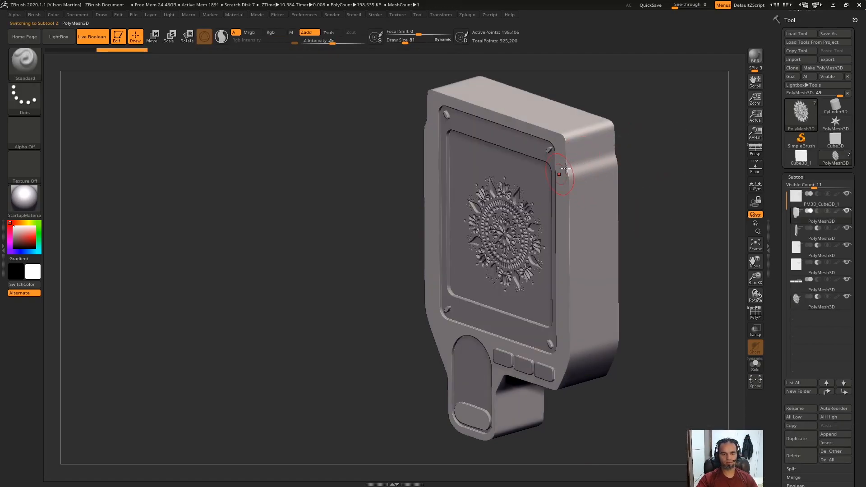
key(shift+z)
key(z)
mouse_move(692, 189)
shift+mouse_down()
mouse_move(719, 178)
mouse_move(642, 207)
mouse_move(678, 207)
mouse_move(699, 247)
mouse_move(736, 232)
shift+mouse_up()
key(z)
click(603, 390)
key(z)
key(shift+z)
key(alt+s)
key(alt+s)
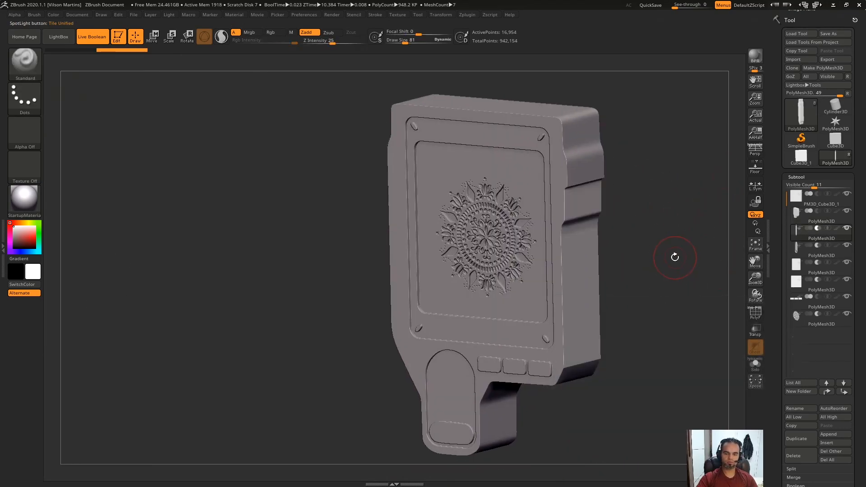
Shrink the narrow silhouette image and place it over the body's left edge in front view
shift+drag(673, 253, 683, 240)
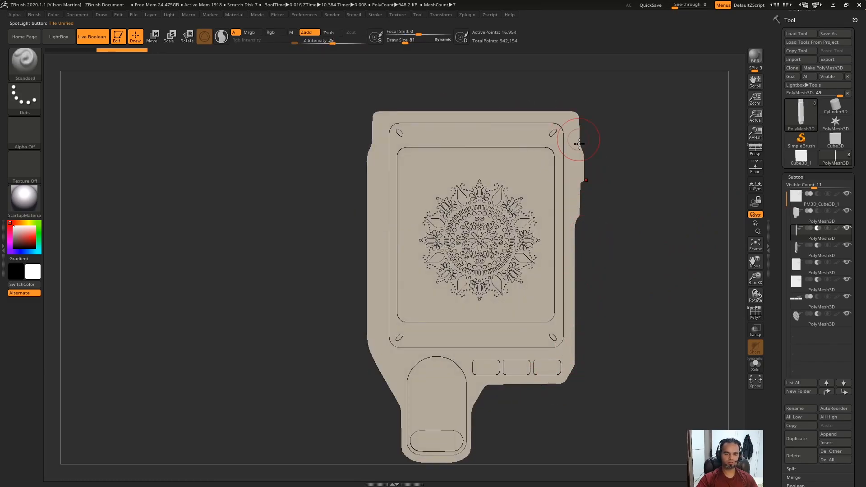
key(shift+z)
click(597, 309)
drag(597, 310, 330, 309)
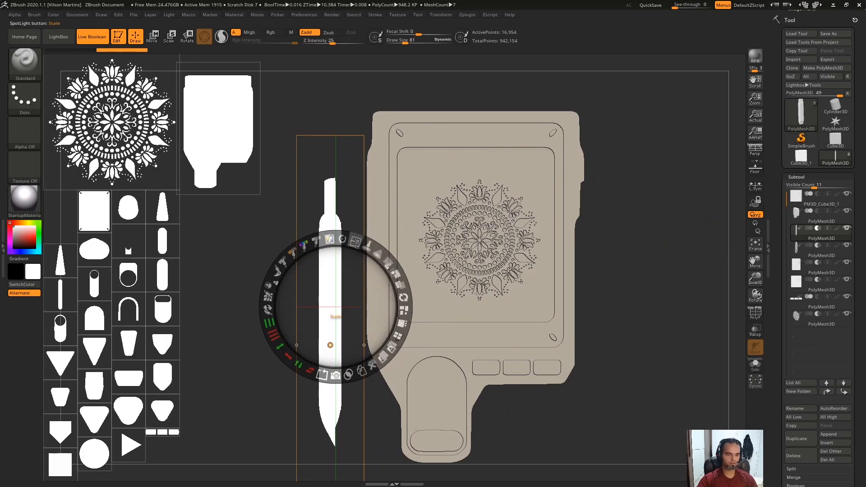
drag(353, 244, 335, 246)
drag(341, 277, 377, 219)
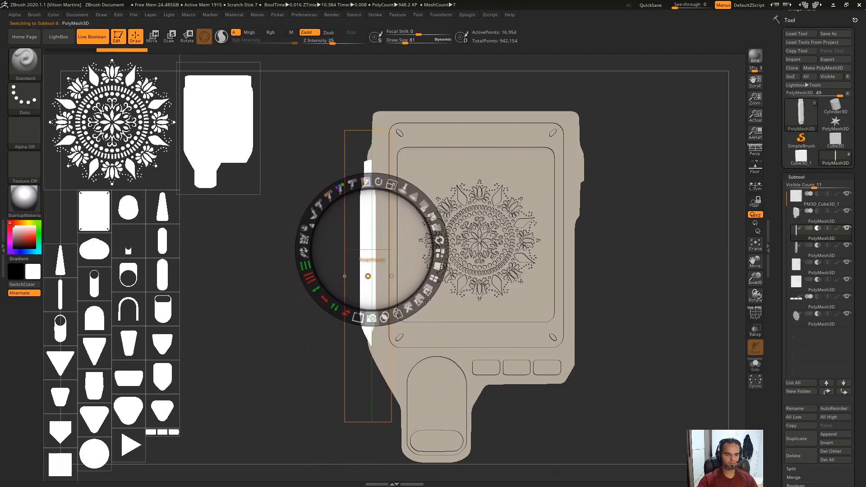
Convert the narrow silhouette with Snapshot3D and set its mesh to subtraction to notch the body's left side
key(shift+z)
drag(632, 263, 571, 228)
click(818, 245)
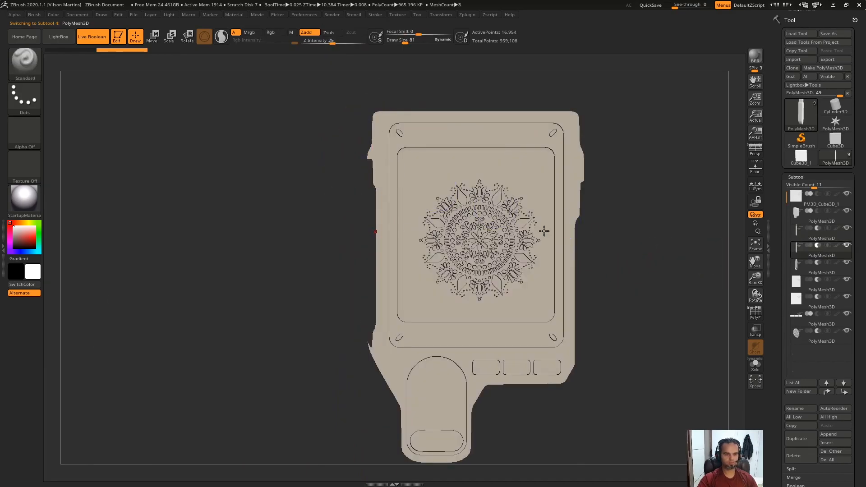
Show the Spotlight images and move the narrow silhouette away from the body's left edge
key(shift+z)
key(z)
key(z)
drag(375, 250, 229, 279)
drag(247, 223, 219, 221)
drag(232, 244, 231, 218)
drag(243, 271, 241, 271)
ctrl+right_drag(591, 266, 593, 235)
Place the rounded panel image over the body and centre the Spotlight wheel on it
drag(102, 218, 596, 218)
drag(614, 153, 641, 183)
drag(610, 195, 550, 265)
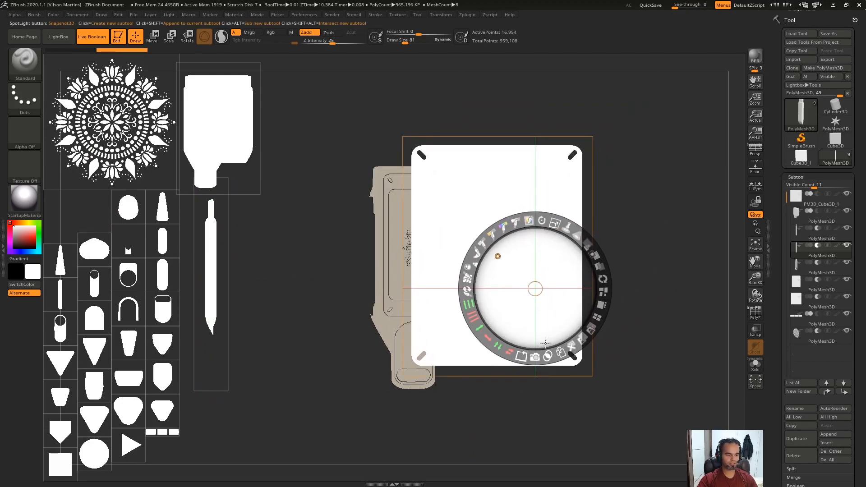
click(478, 366)
click(498, 256)
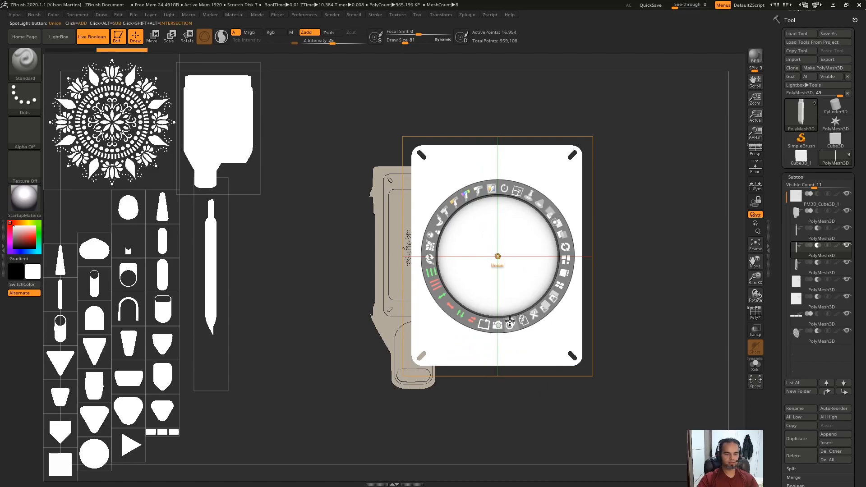
Capture a screen region and mark the Union button's hint listing the Add, Sub and Intersection modifiers
key(Print)
drag(570, 374, 363, 280)
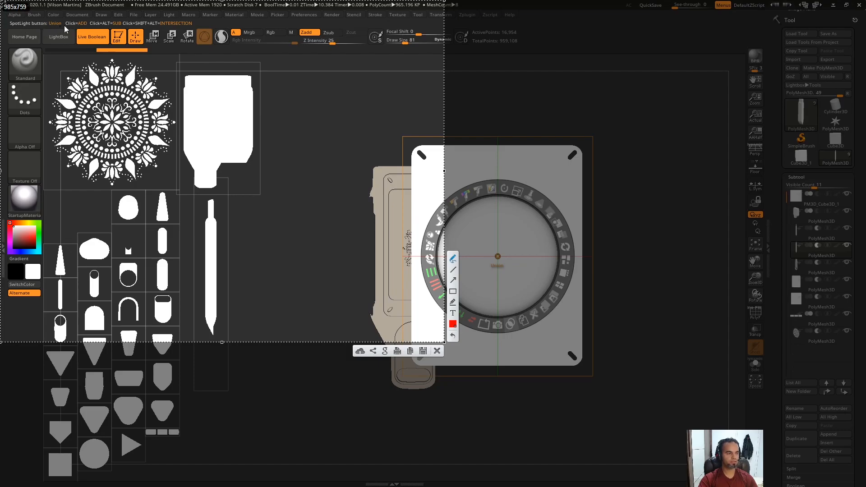
drag(103, 26, 113, 25)
key(ctrl+c)
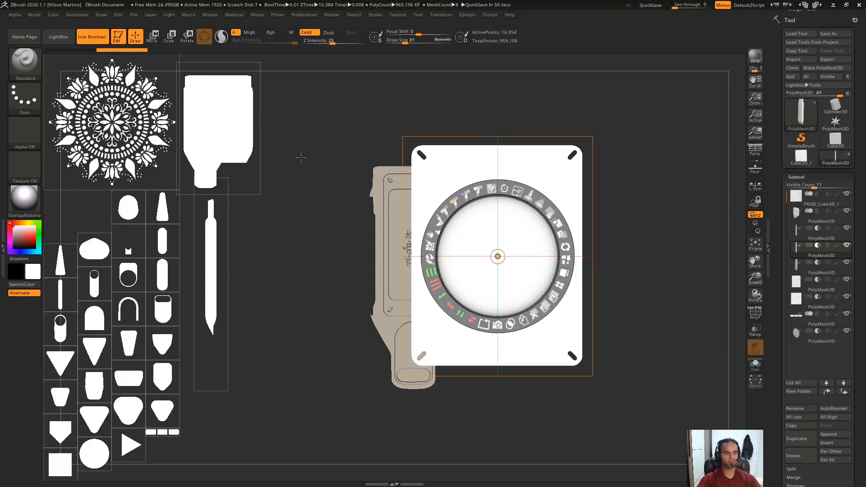
Place the rounded triangle image over the body and overlay the square image on its upper half
click(128, 409)
drag(531, 186, 545, 243)
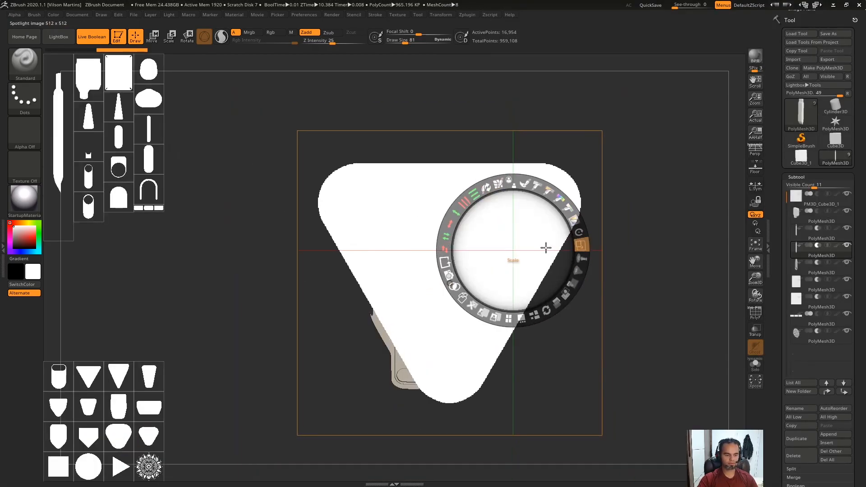
drag(61, 465, 454, 261)
drag(473, 197, 404, 304)
drag(481, 235, 499, 170)
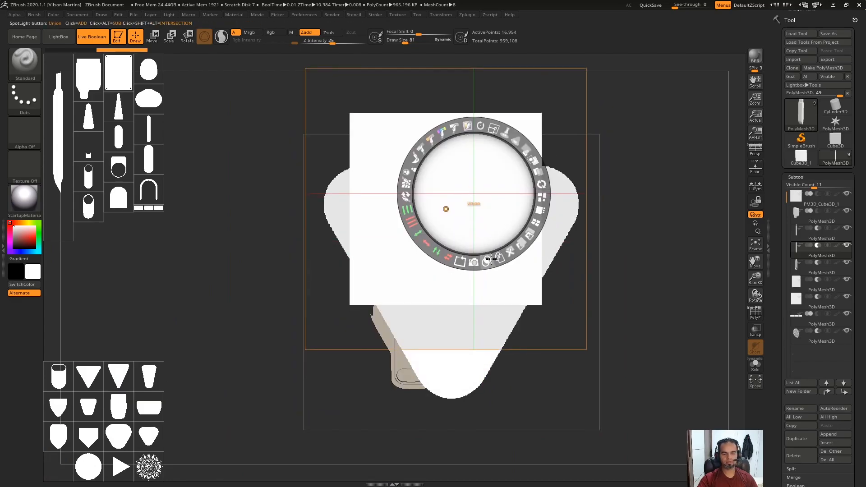
Try merging the square into the rounded triangle with Spotlight Union and move the square aside
key(shift+z)
key(shift+z)
drag(504, 185, 325, 249)
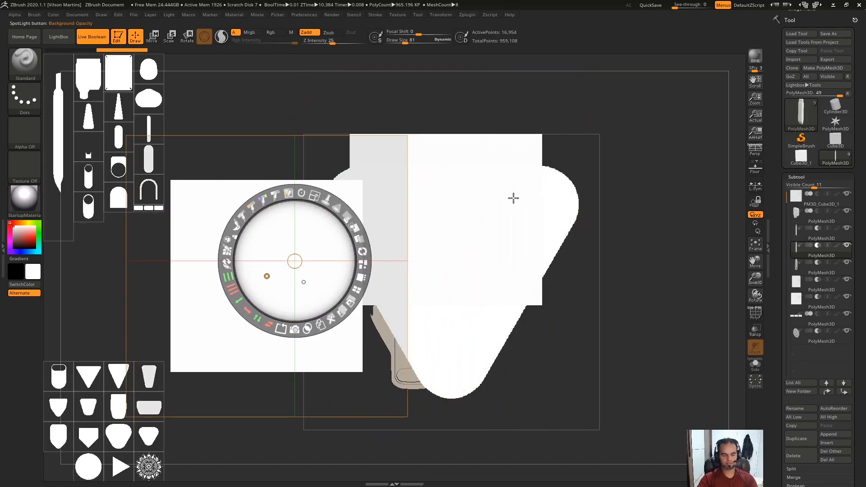
Outline on a screen capture the part of the square that extends beyond the triangle's image frame
key(Print)
drag(416, 193, 619, 288)
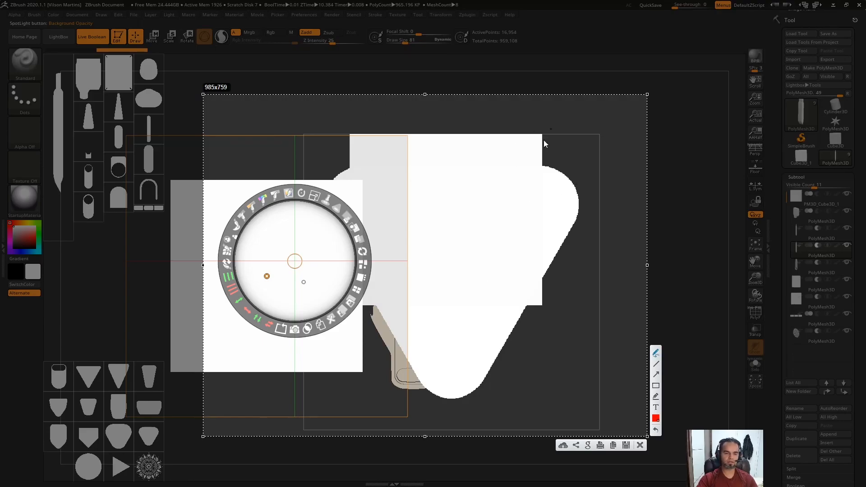
drag(521, 307, 543, 260)
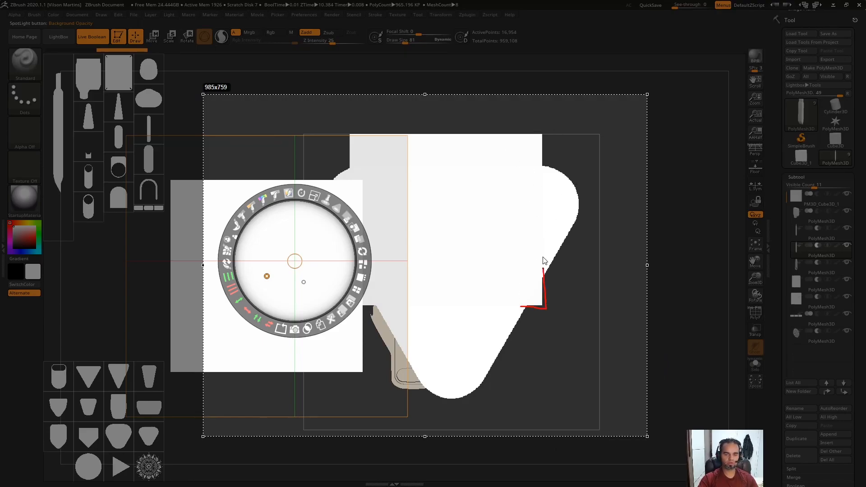
drag(478, 78, 349, 244)
click(396, 87)
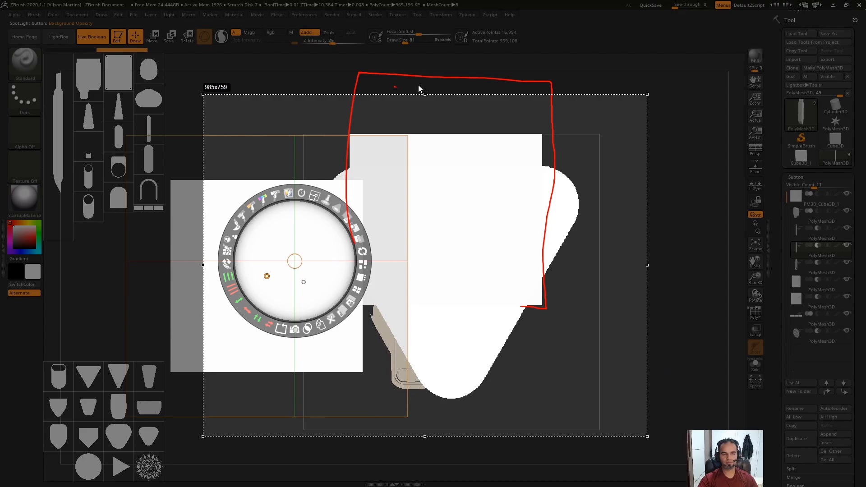
drag(497, 106, 516, 106)
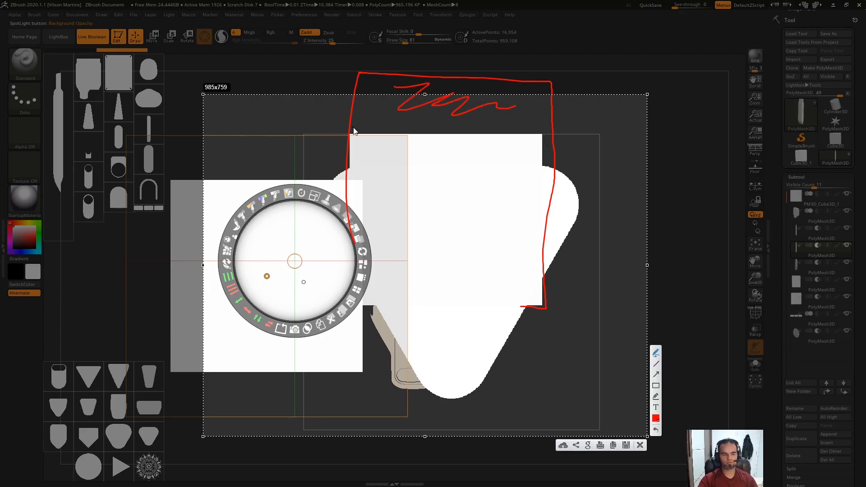
drag(309, 135, 330, 140)
mouse_move(521, 140)
mouse_down()
mouse_move(590, 135)
mouse_move(554, 131)
mouse_move(582, 134)
mouse_up()
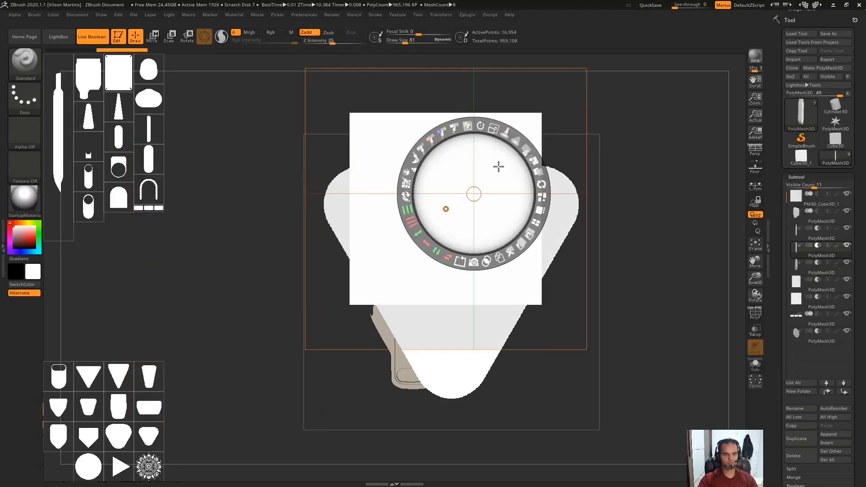
Shrink the square over the triangle's right part, intersect the two images, and move the square aside
drag(497, 167, 499, 207)
drag(497, 170, 488, 168)
drag(496, 211, 572, 300)
alt+click(491, 292)
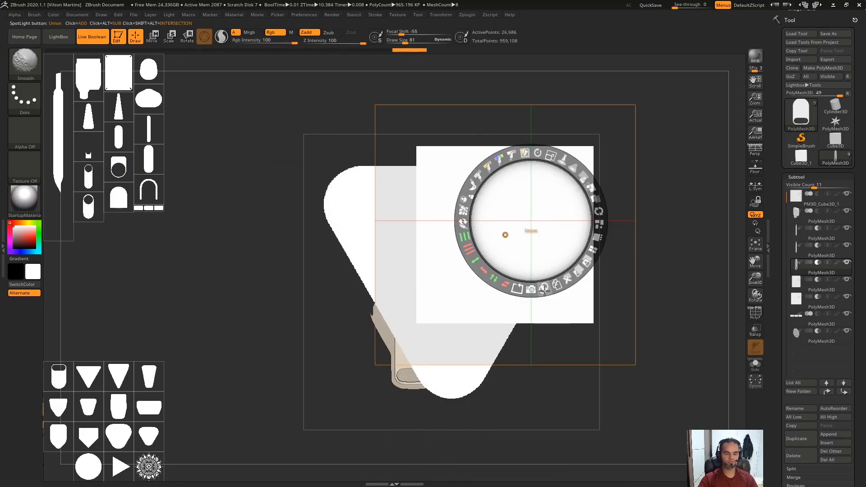
shift+click(544, 289)
drag(551, 197, 691, 147)
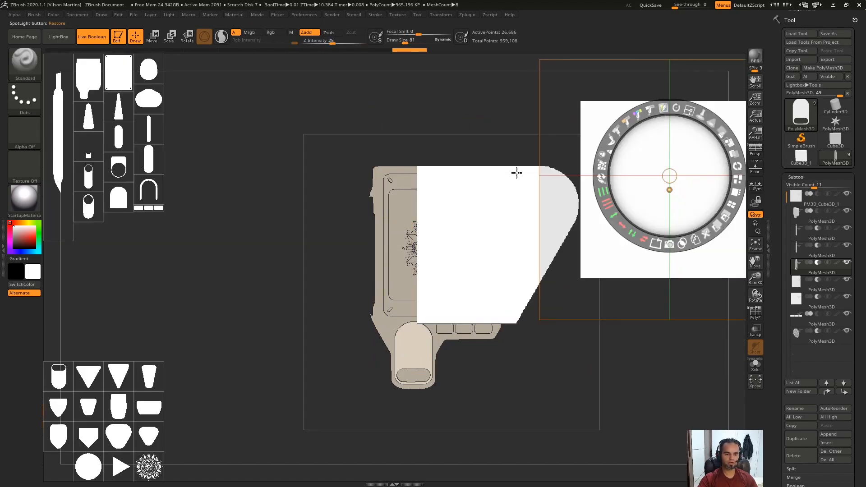
Undo the intersection, place a smaller square inside the rounded triangle, and subtract it to cut a square opening
drag(486, 184, 510, 184)
key(z)
key(z)
drag(695, 177, 530, 222)
drag(549, 157, 488, 163)
drag(549, 205, 488, 220)
drag(489, 172, 469, 170)
drag(484, 204, 483, 212)
drag(483, 180, 517, 186)
click(482, 309)
drag(493, 257, 221, 211)
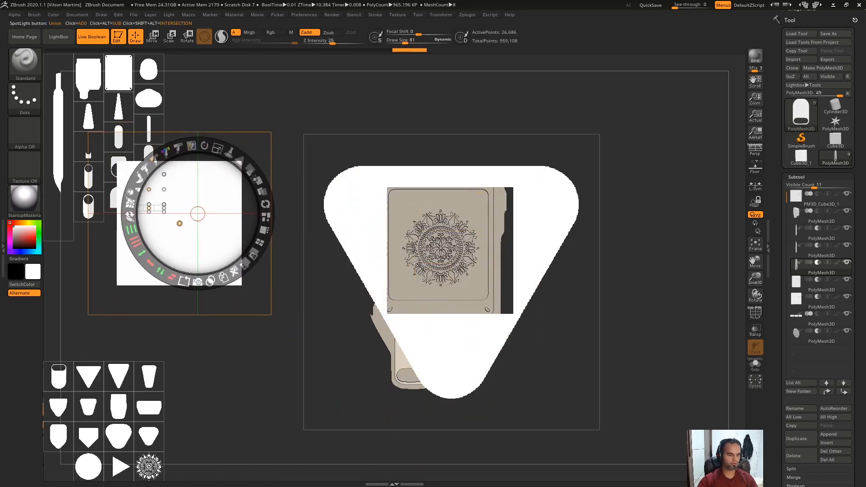
Overlay the tapered rounded image on the triangle's lower tip, intersect the two, and move the tapered image aside
click(456, 342)
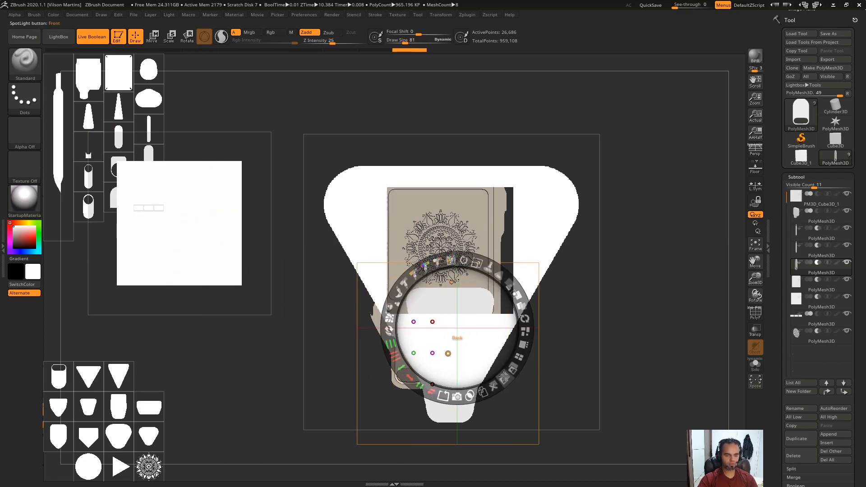
key(shift)
alt+shift+click(469, 399)
drag(448, 314, 291, 287)
Shrink the intersected cup-shaped image, place it at the panel's top centre, and convert it with Snapshot3D into a subtractive mesh
click(465, 360)
drag(472, 354, 560, 280)
drag(568, 225, 551, 206)
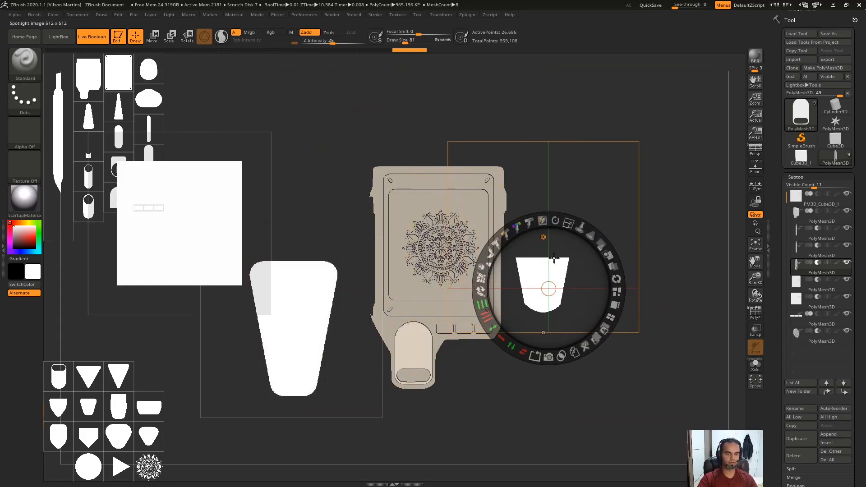
drag(560, 255, 538, 251)
mouse_move(564, 208)
mouse_down()
mouse_move(504, 232)
mouse_move(423, 146)
mouse_up()
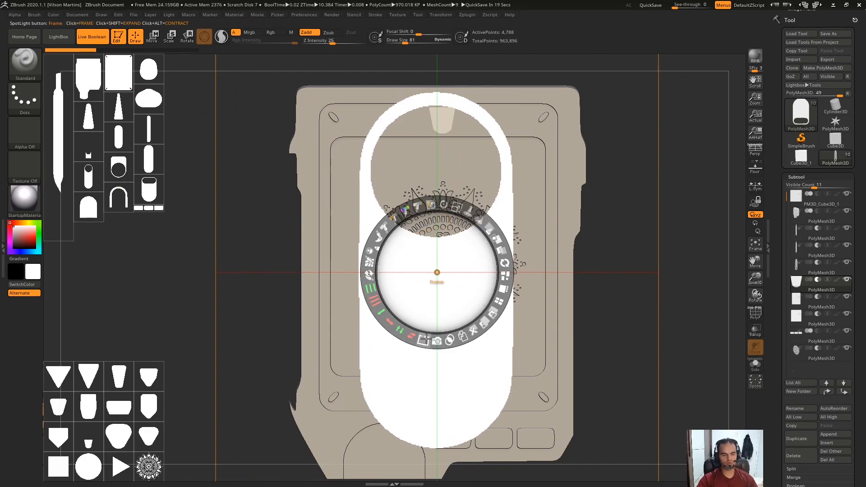
Try the Frame operation on the enlarged capsule image and undo it
click(425, 343)
key(ctrl+z)
mouse_move(426, 342)
mouse_down()
mouse_move(446, 344)
mouse_move(432, 343)
mouse_up()
key(ctrl+z)
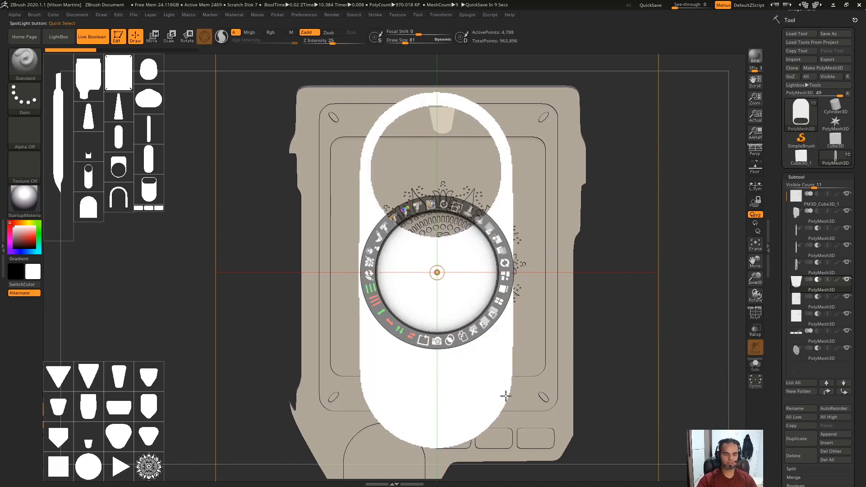
click(423, 342)
key(z)
key(z)
key(z)
key(z)
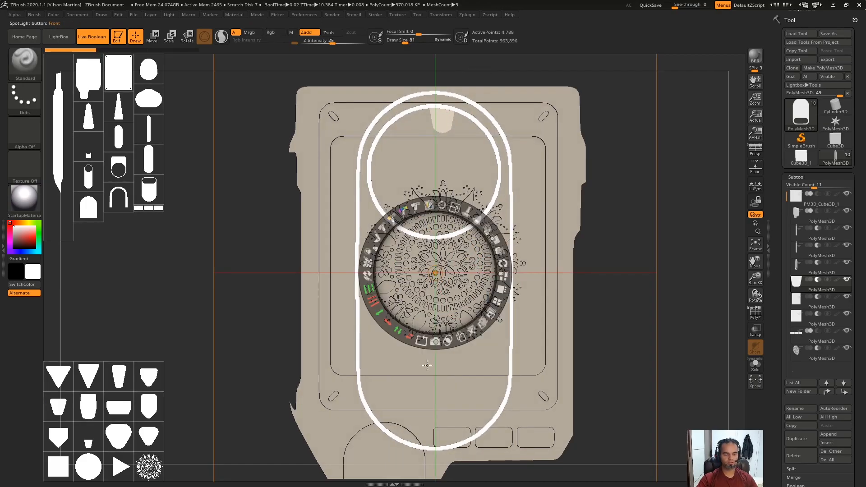
click(428, 329)
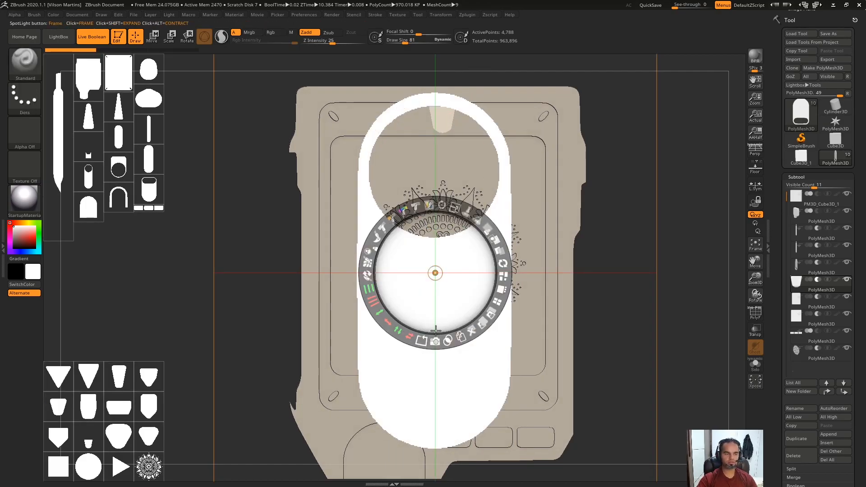
Test the Frame button's frame, expand and contract variants on the capsule image, undoing the unwanted results
click(421, 342)
click(422, 341)
drag(432, 349, 496, 326)
key(ctrl+z)
drag(423, 344, 375, 240)
key(ctrl+z)
Shrink the framed capsule image over the inner panel's lower-left corner and convert it into a subtractive mesh with Snapshot3D
drag(453, 259, 374, 322)
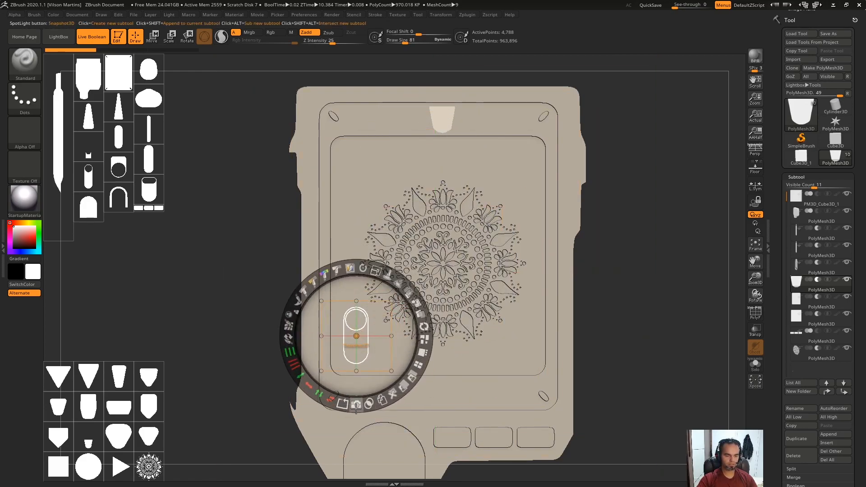
click(356, 405)
key(shift+z)
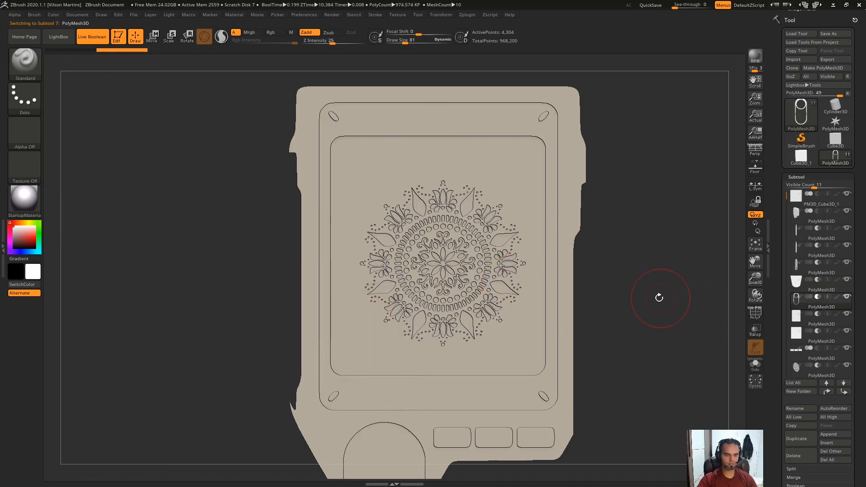
Move the capsule outline mesh in depth so that it engraves the body's front panel
key(w)
drag(645, 306, 582, 300)
drag(322, 343, 308, 345)
key(q)
drag(581, 280, 645, 275)
alt+drag(606, 238, 622, 217)
mouse_move(600, 224)
alt+mouse_down()
mouse_move(599, 240)
mouse_move(585, 230)
alt+mouse_up()
Inspect the engraved capsule outline on the body from several angles, with Spotlight shown and hidden
key(shift+z)
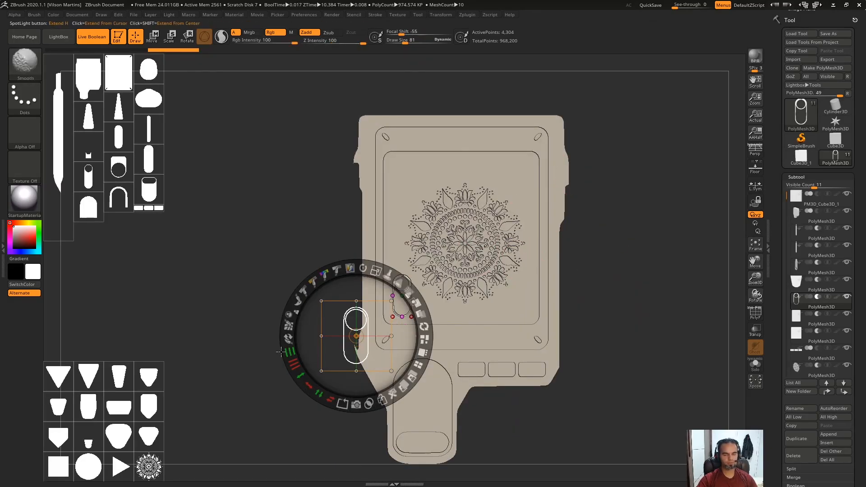
key(shift+z)
key(shift+z)
key(z)
key(z)
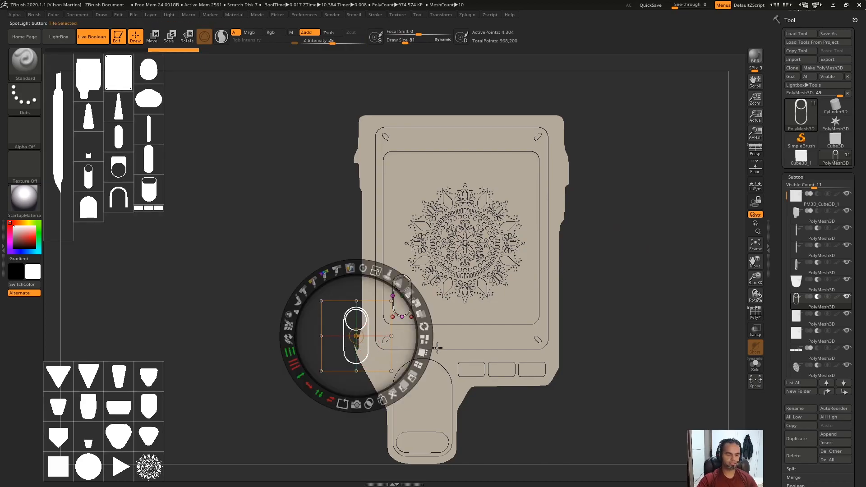
key(z)
drag(638, 255, 582, 248)
shift+drag(559, 189, 348, 219)
drag(630, 219, 573, 217)
mouse_move(551, 167)
mouse_down()
mouse_move(536, 195)
mouse_move(638, 189)
mouse_move(407, 101)
mouse_up()
mouse_move(530, 212)
mouse_down()
mouse_move(526, 187)
mouse_move(514, 207)
mouse_up()
key(shift+z)
Select the inner panel's cutting mesh and examine it in isolation
alt+click(461, 187)
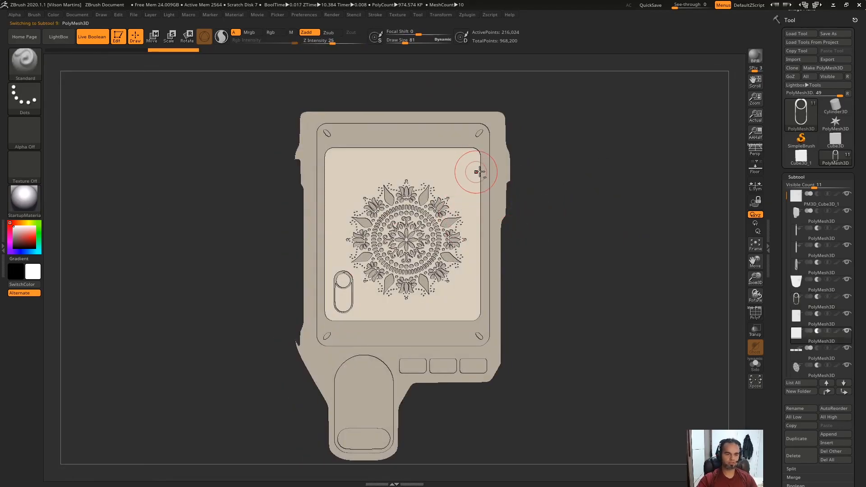
drag(786, 214, 782, 241)
key(alt+s)
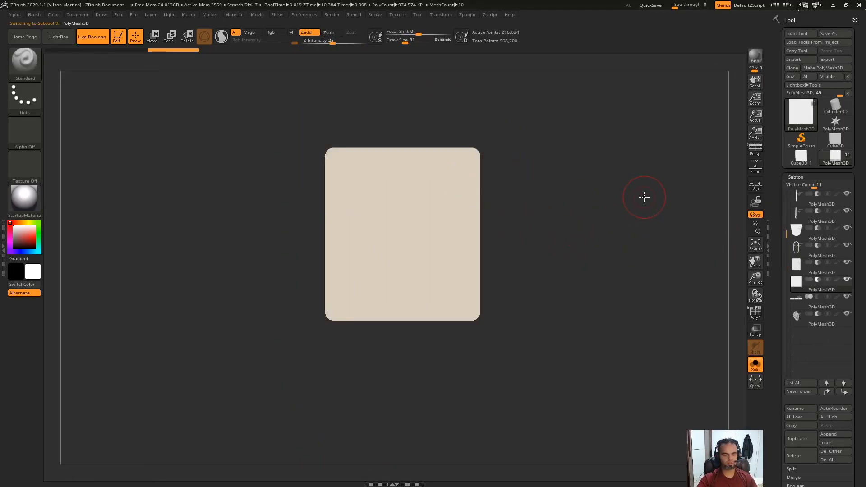
key(f)
key(alt+s)
alt+drag(644, 172, 606, 265)
Select the mandala subtool and activate the Move brush
alt+click(427, 246)
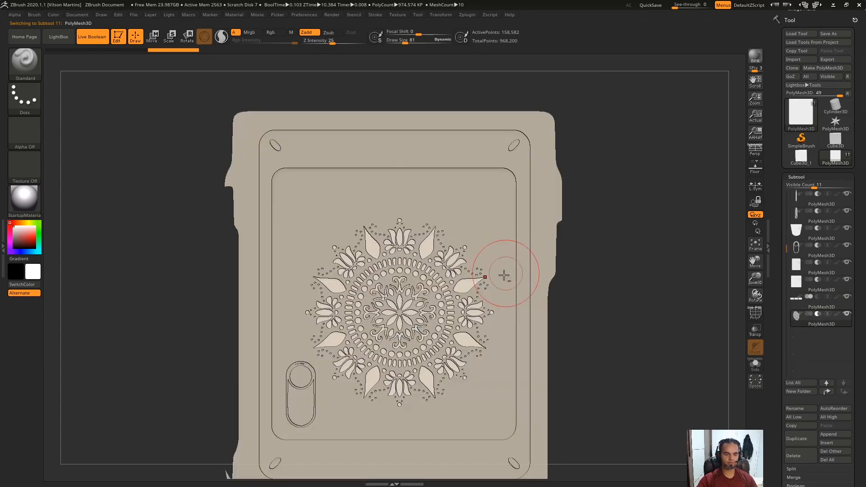
alt+drag(626, 238, 632, 219)
click(27, 68)
key(n)
click(35, 62)
click(34, 61)
key(m)
click(415, 216)
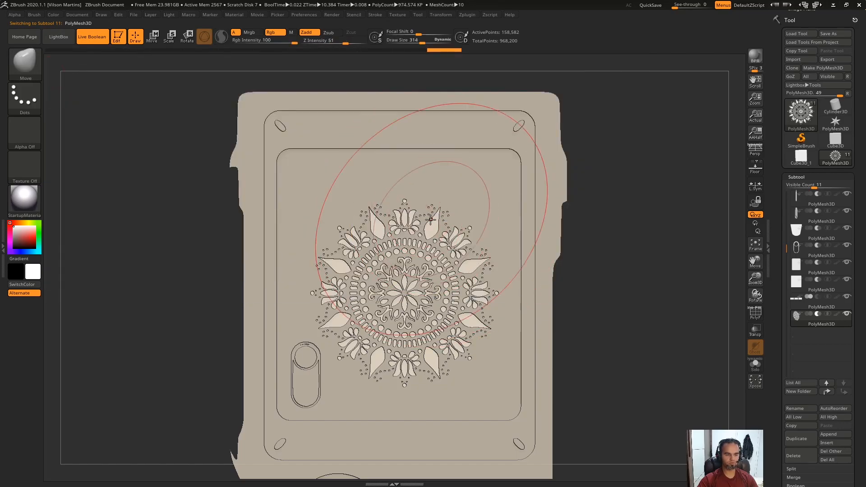
Stretch the mandala vertically into an oval with the Move brush
key(alt+s)
key(alt+s)
drag(402, 170, 408, 116)
drag(392, 359, 389, 431)
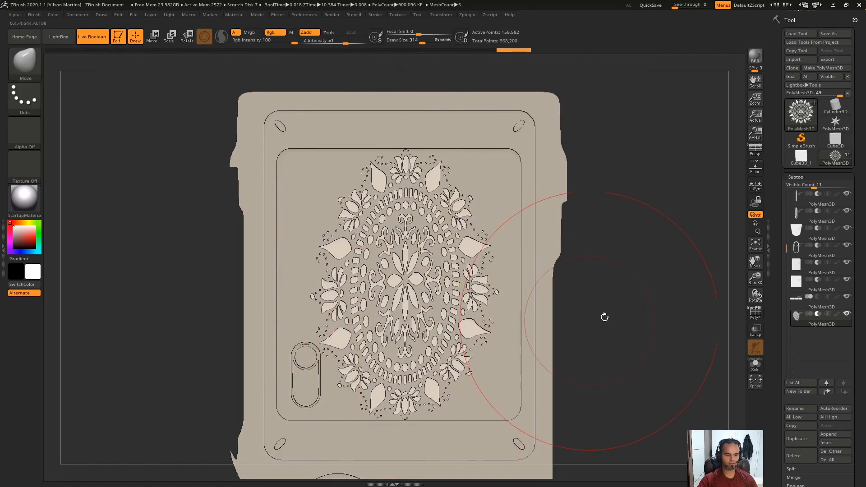
alt+drag(603, 317, 609, 210)
Undo the mandala's vertical stretch
key(shift+z)
key(z)
key(z)
key(shift+z)
drag(633, 234, 577, 167)
key(f)
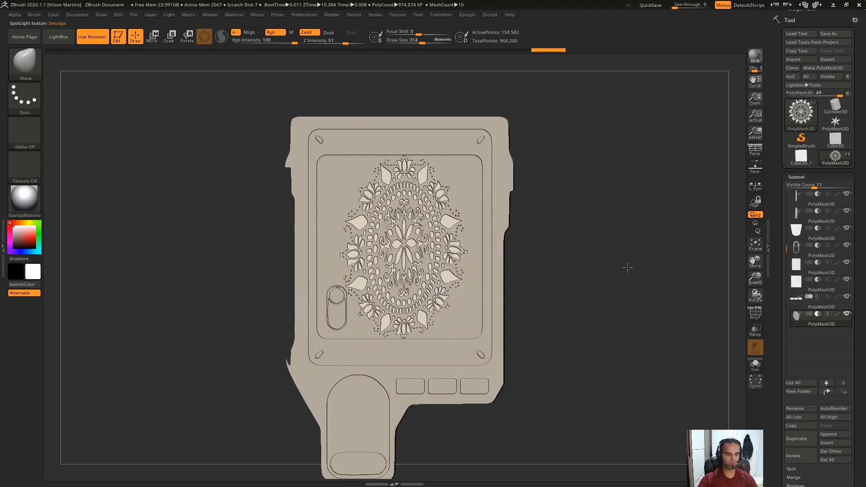
key(ctrl+z)
key(ctrl+z)
key(ctrl+z)
Generate a merged mesh from the Live Boolean subtools with Make Boolean Mesh
key(f)
alt+drag(578, 294, 587, 258)
mouse_move(677, 237)
mouse_down()
mouse_move(605, 242)
mouse_move(600, 221)
mouse_move(565, 211)
mouse_up()
key(s)
click(583, 255)
drag(786, 194, 786, 47)
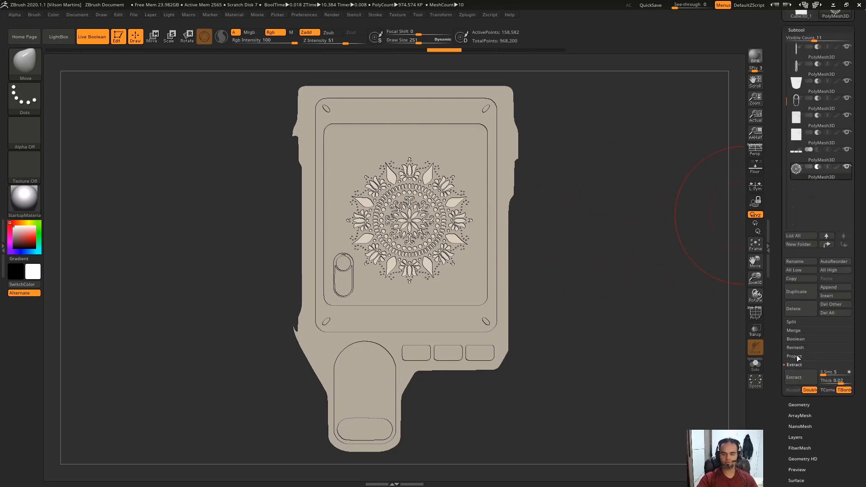
click(795, 339)
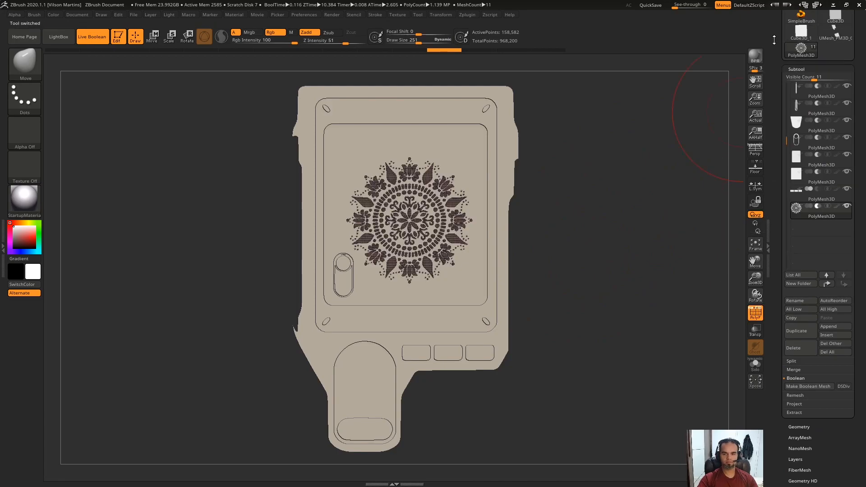
Switch to the resulting Boolean mesh tool, examine its polygroups around the mandala and capsule, and hide the wireframe
click(835, 34)
drag(597, 149, 550, 188)
ctrl+right_drag(467, 182, 553, 193)
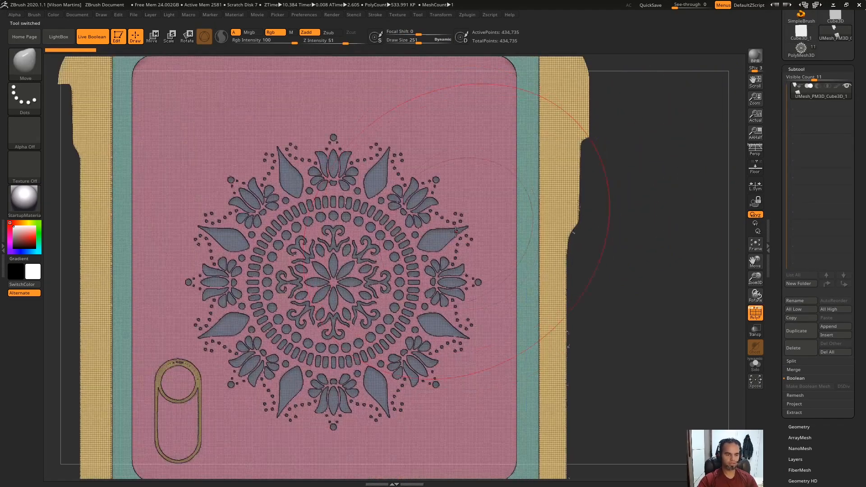
key(shift+f)
mouse_move(629, 196)
ctrl+right_down()
mouse_move(613, 279)
mouse_move(582, 246)
ctrl+right_up()
alt+right_drag(455, 236, 494, 196)
mouse_move(518, 175)
shift+mouse_down()
mouse_move(397, 158)
mouse_move(537, 321)
mouse_move(367, 230)
mouse_move(433, 286)
shift+mouse_up()
ctrl+right_drag(582, 122, 592, 183)
key(ctrl+z)
drag(637, 216, 634, 226)
ctrl+right_drag(634, 226, 629, 239)
Select the framed capsule image in Spotlight and tile the image set into an organised layout
key(shift+z)
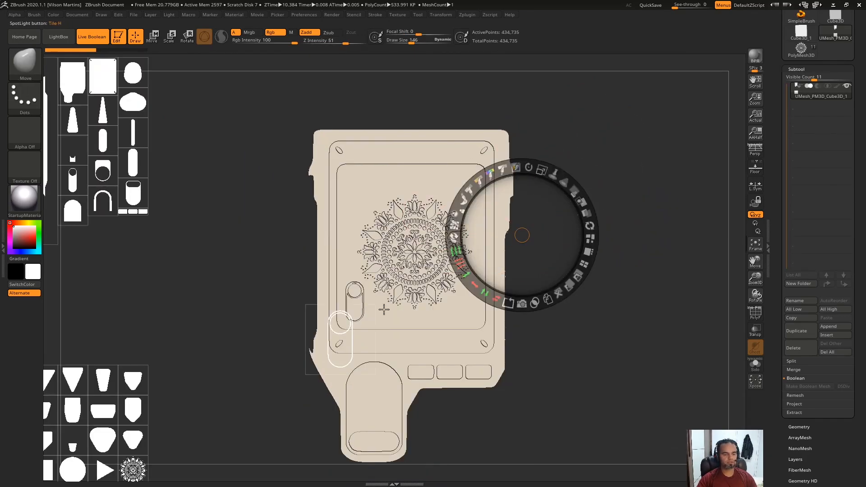
click(341, 336)
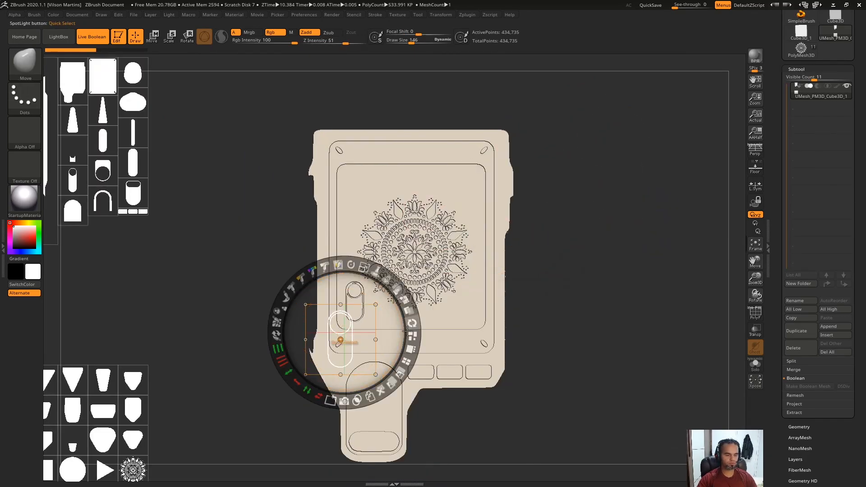
click(411, 348)
key(z)
key(z)
key(z)
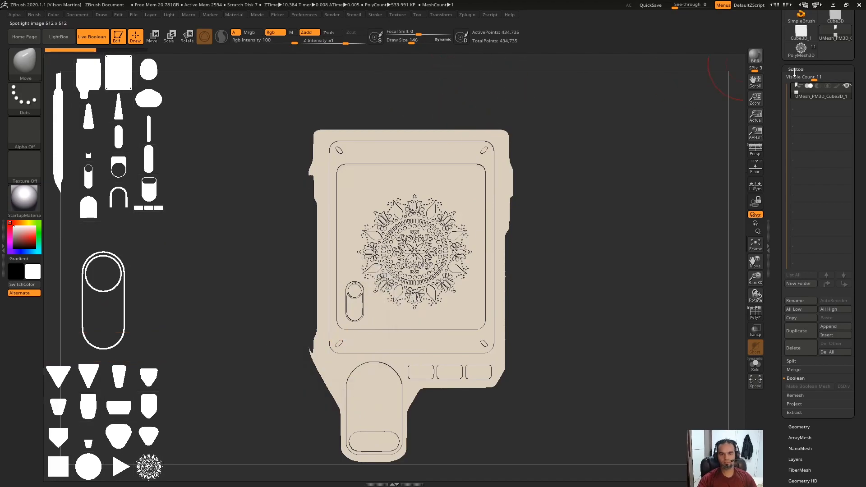
Review the Save Spotlight and Load Spotlight commands, and hide Spotlight to view the merged body
drag(779, 63, 784, 251)
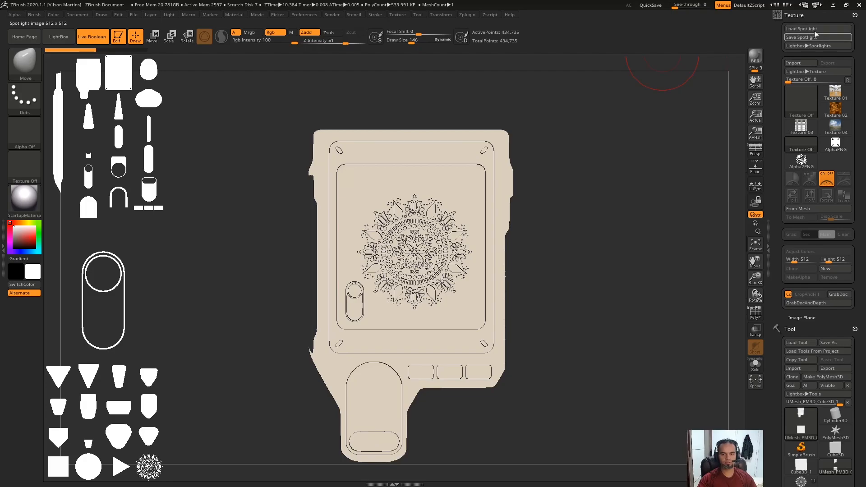
key(z)
key(z)
key(z)
drag(151, 195, 241, 188)
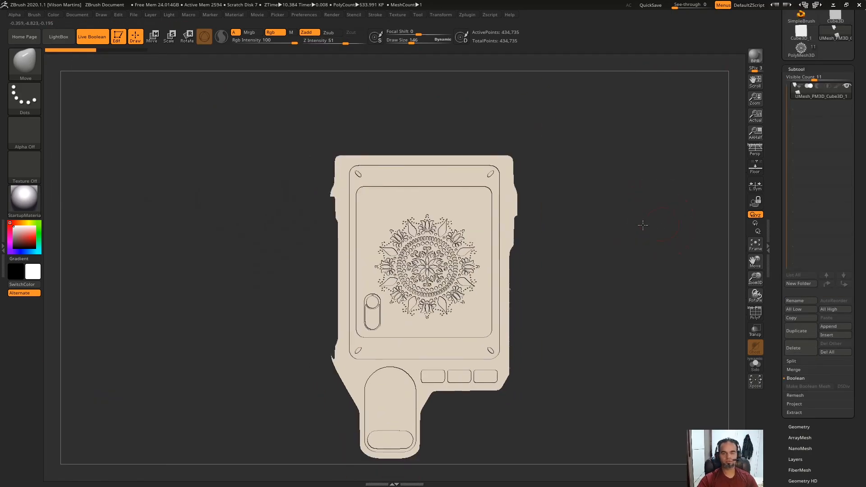
alt+drag(642, 224, 629, 212)
mouse_move(629, 212)
mouse_down()
mouse_move(614, 215)
mouse_move(631, 213)
mouse_up()
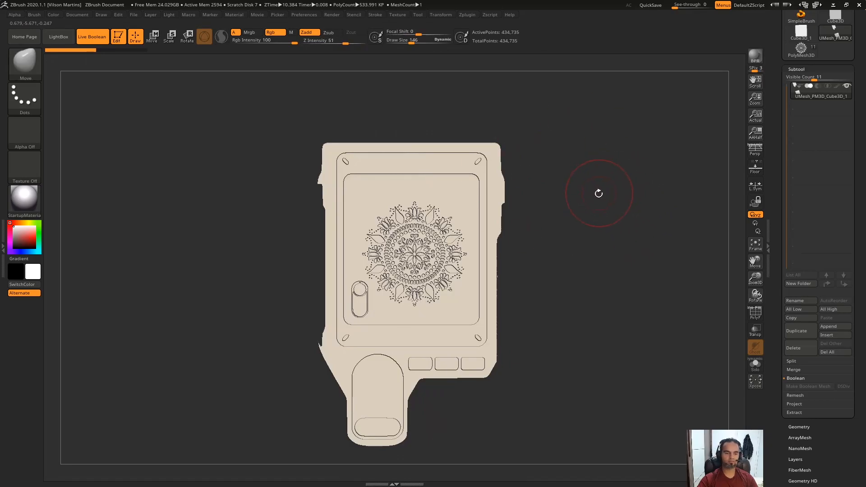